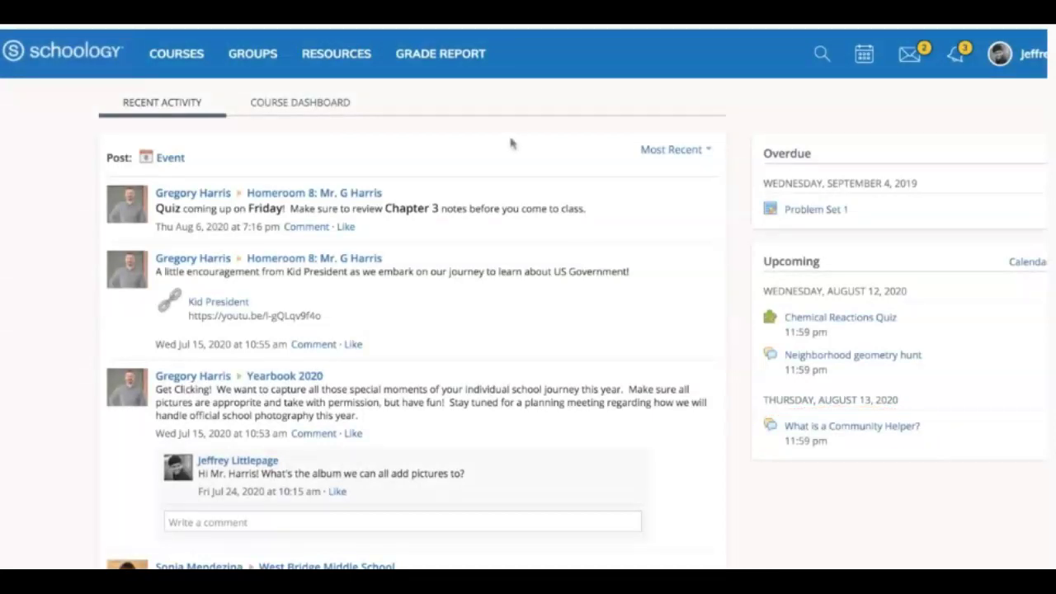
# Open the 'What is a Community Helper?' discussion in Homeroom 8 and scroll down to its 18-point rubric
pyautogui.click(190, 61)
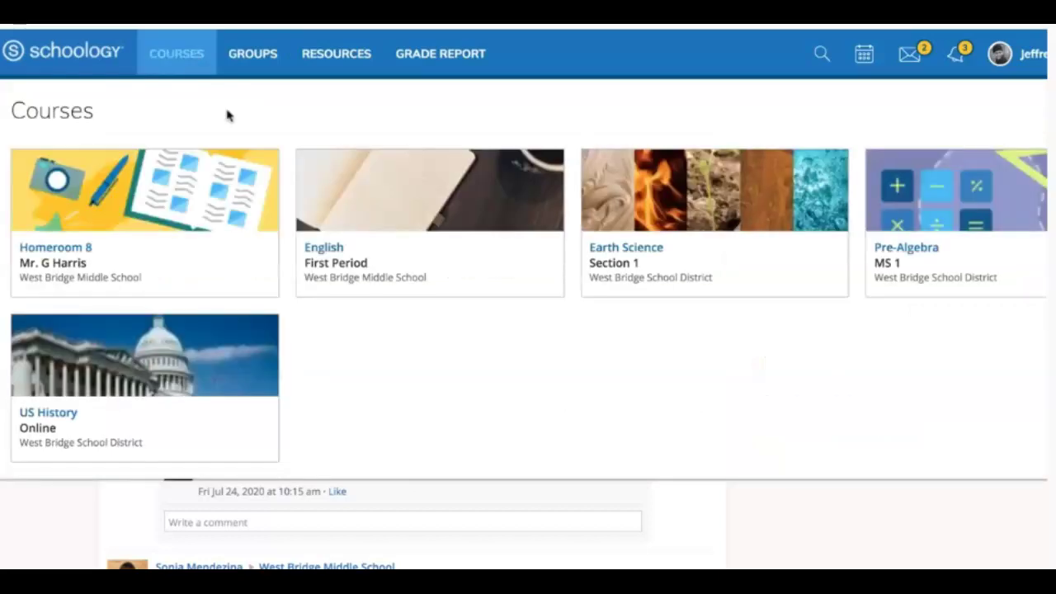
pyautogui.click(213, 193)
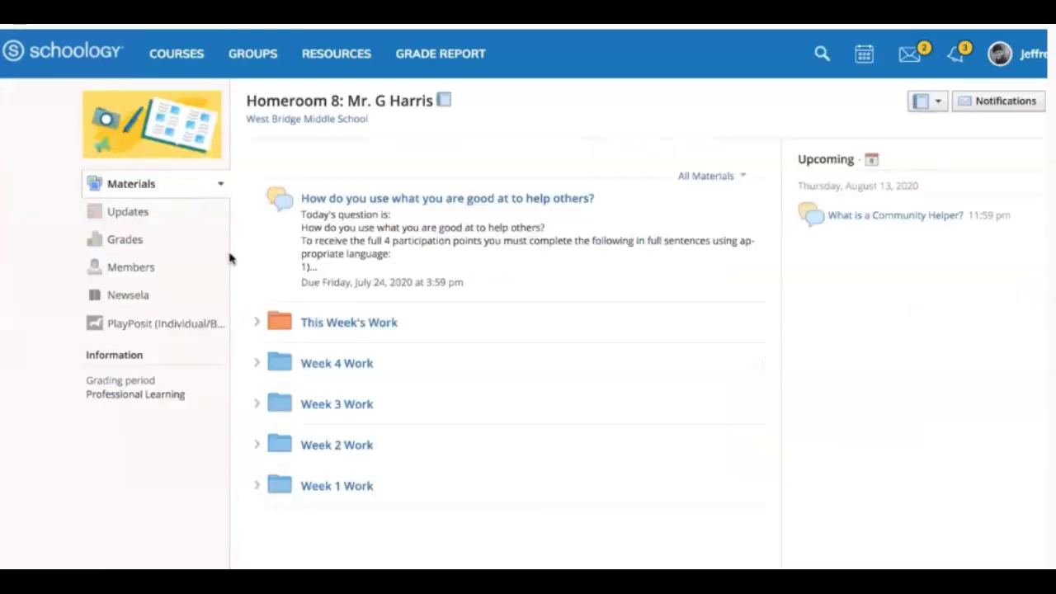
pyautogui.click(256, 322)
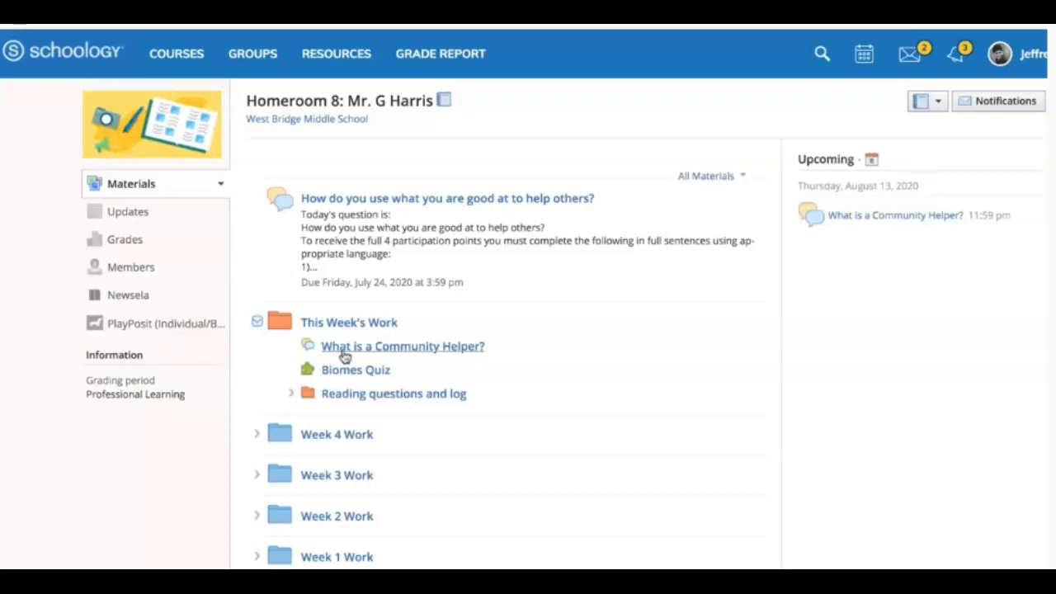
pyautogui.click(344, 350)
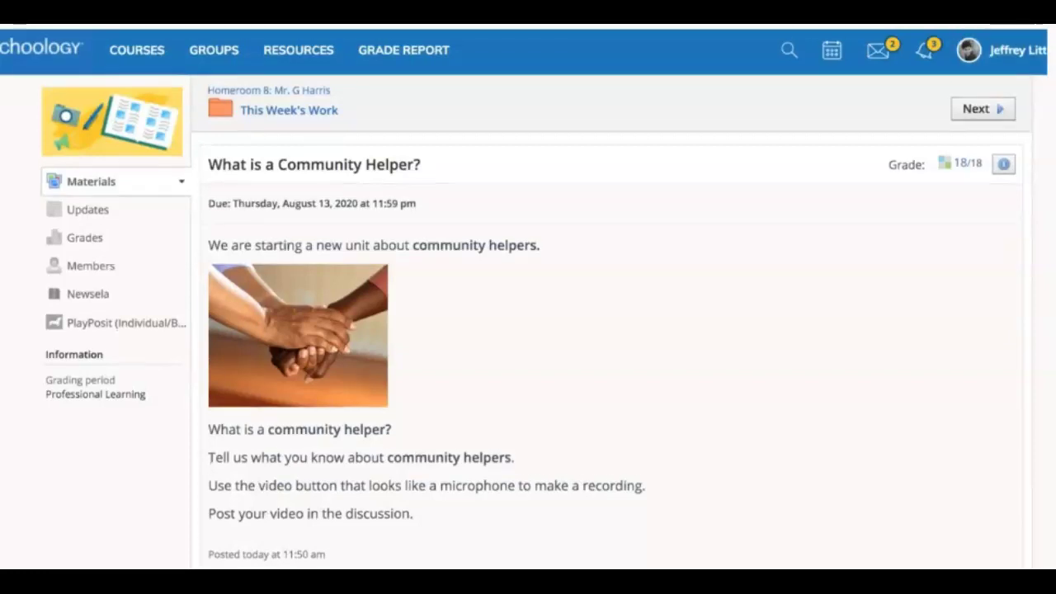
pyautogui.scroll(-3, 527, 297)
pyautogui.scroll(-4, 527, 297)
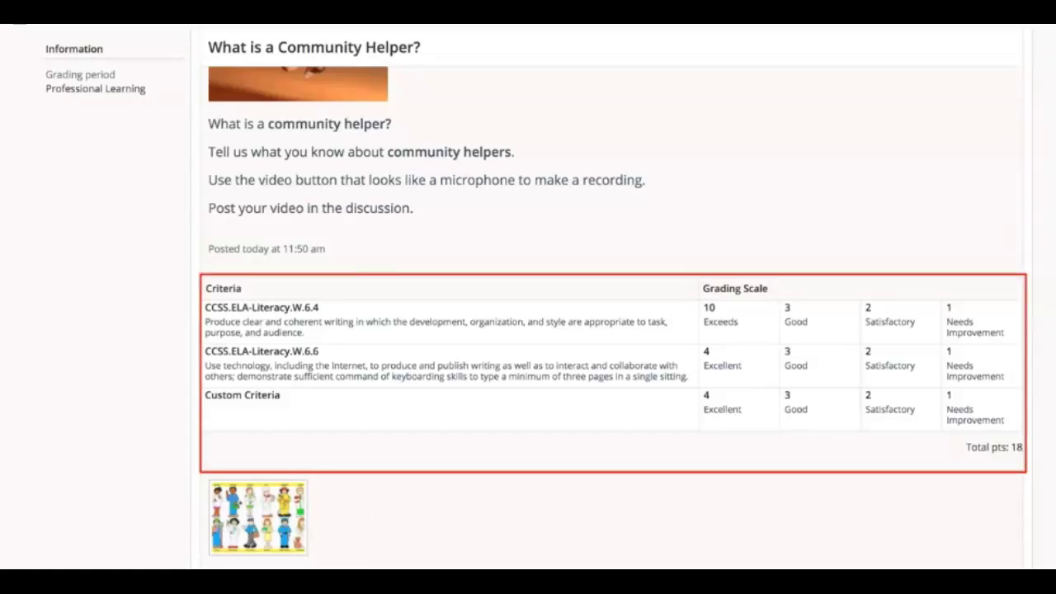
pyautogui.scroll(-3, 610, 330)
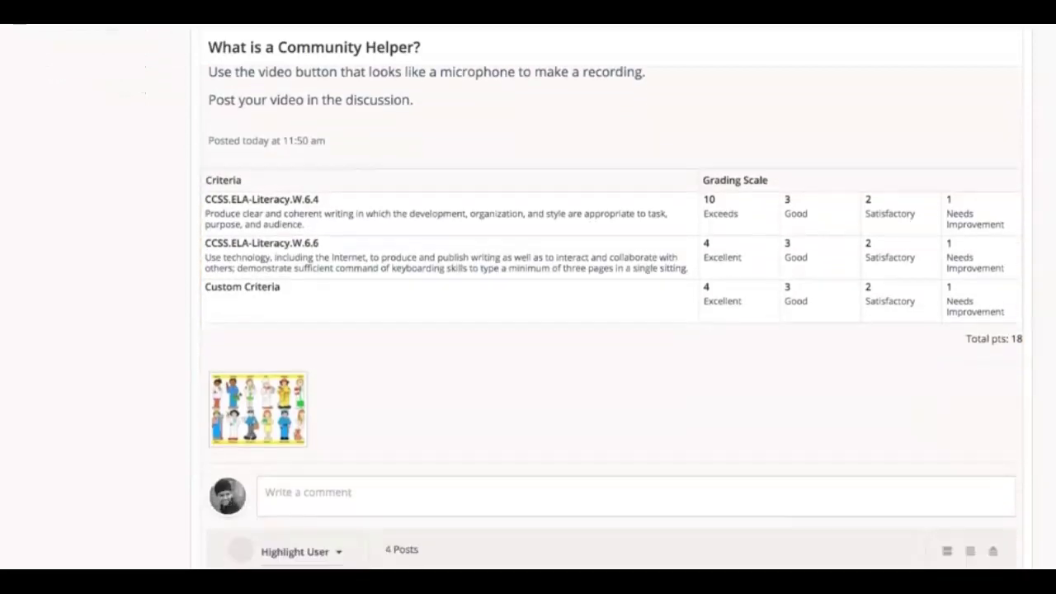
# Post the comment 'Community helpers are important no matter where you live.' to the discussion
pyautogui.scroll(-5, 610, 318)
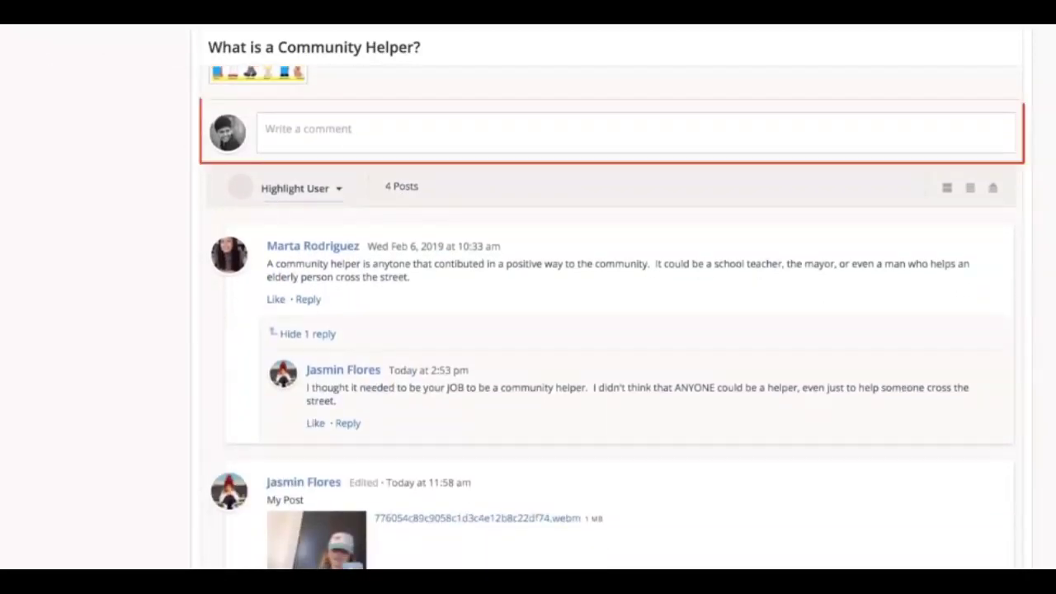
pyautogui.click(279, 133)
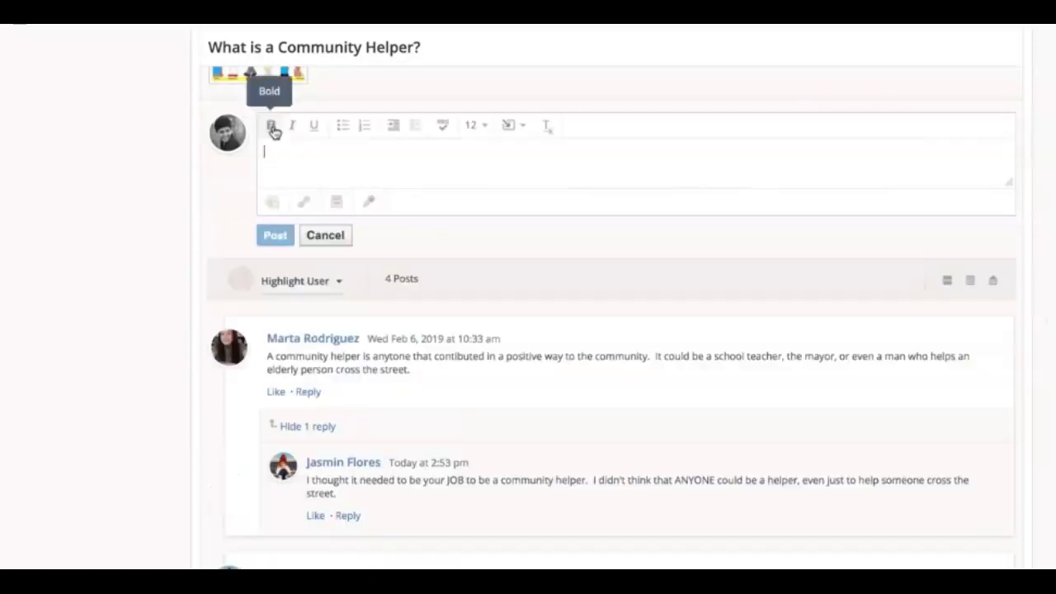
pyautogui.write('Community helpers are important no matter where you live.')
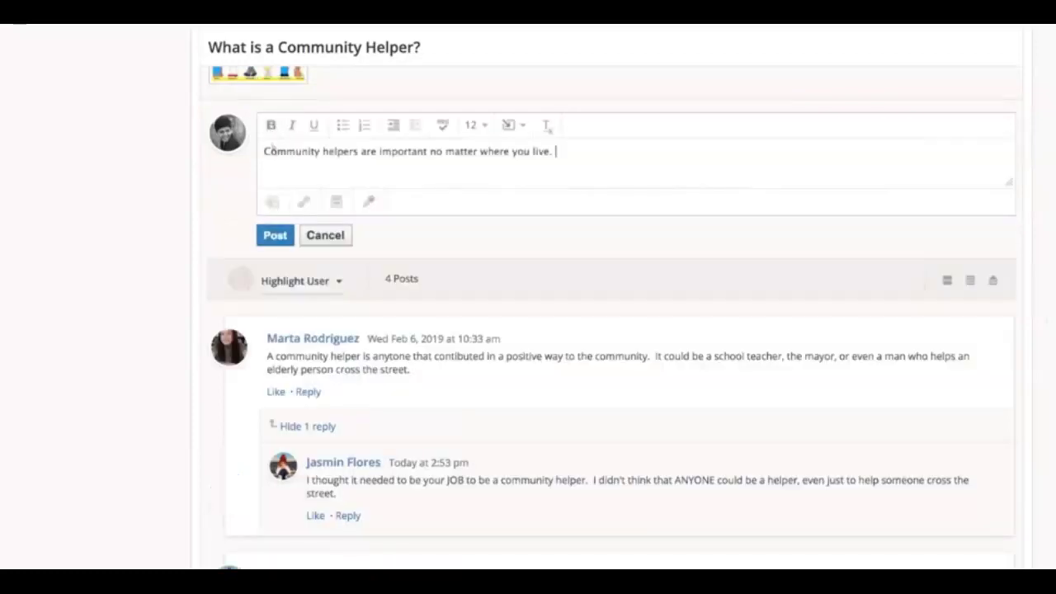
pyautogui.click(275, 235)
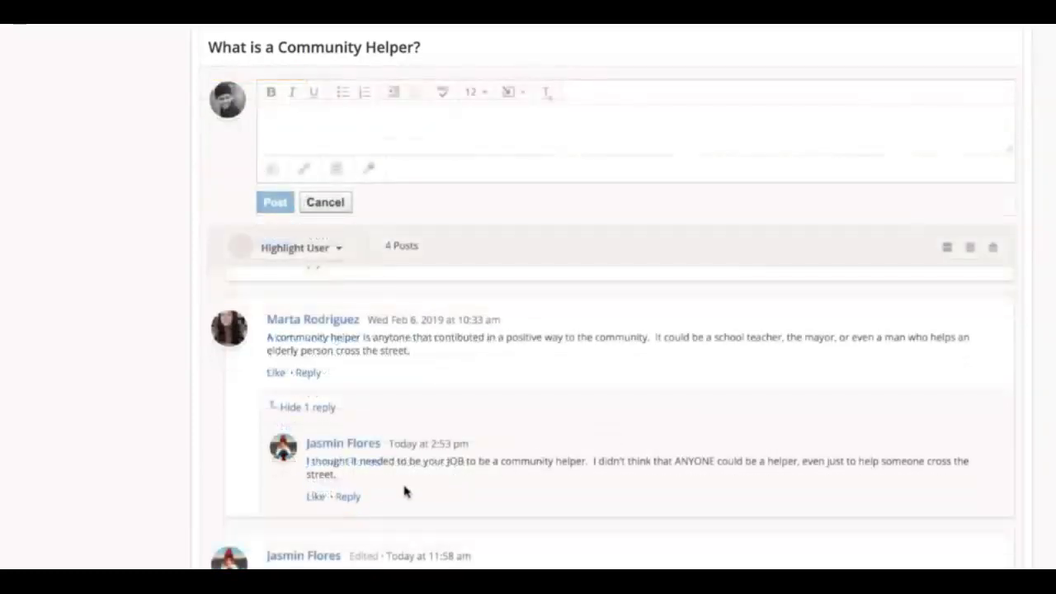
# Reply under a classmate's comment with the prepared reply text, then collapse and re-expand the replies thread
pyautogui.click(347, 495)
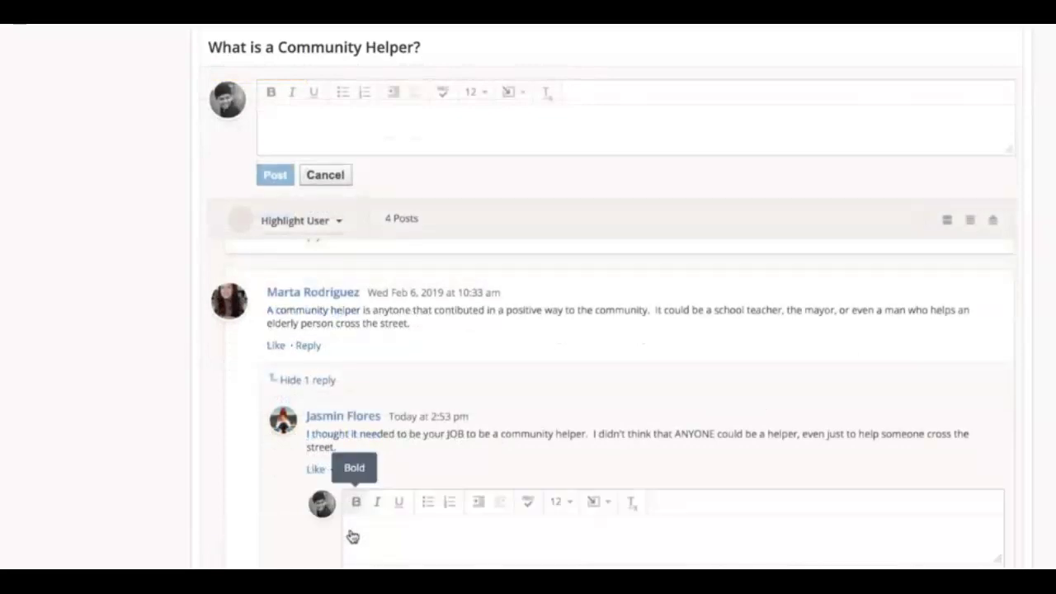
pyautogui.write('I agree with Marta.  I think ANYONE can be a community helper!')
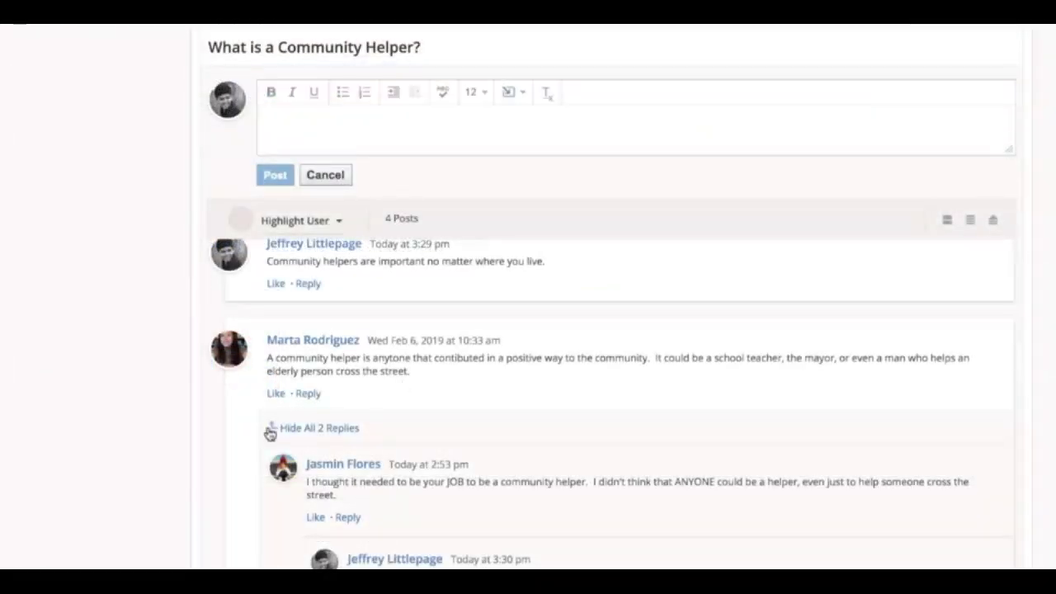
pyautogui.click(272, 428)
pyautogui.click(272, 428)
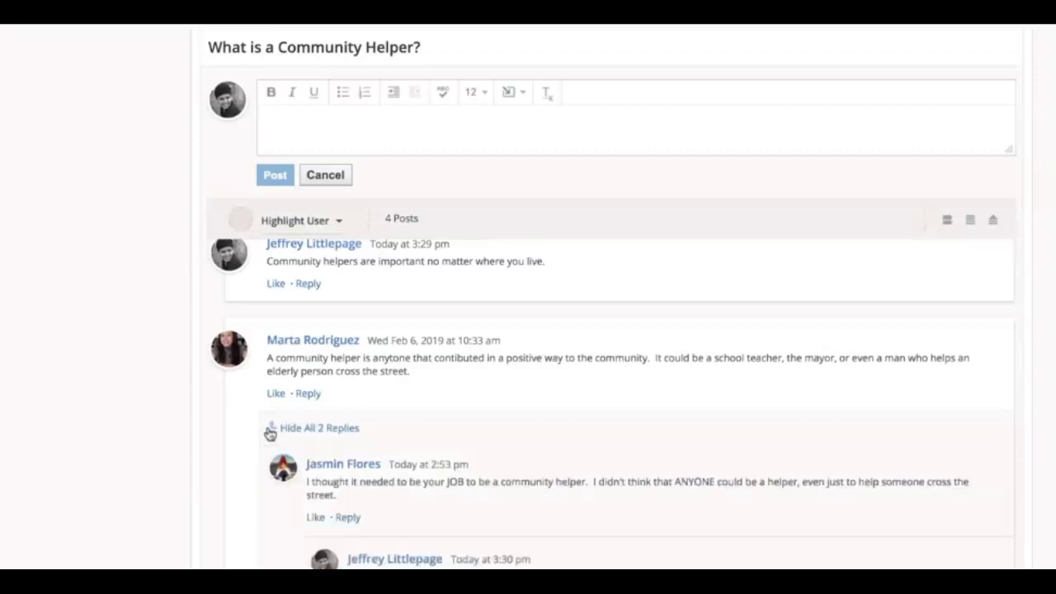
# Post another discussion comment with an audio/video recording attached
pyautogui.click(273, 119)
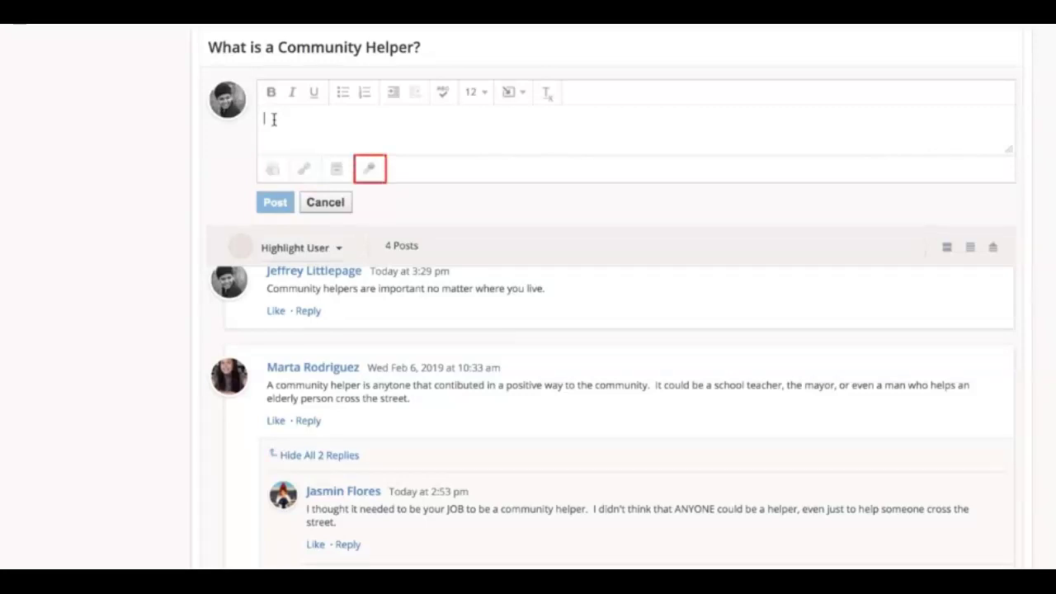
pyautogui.click(363, 167)
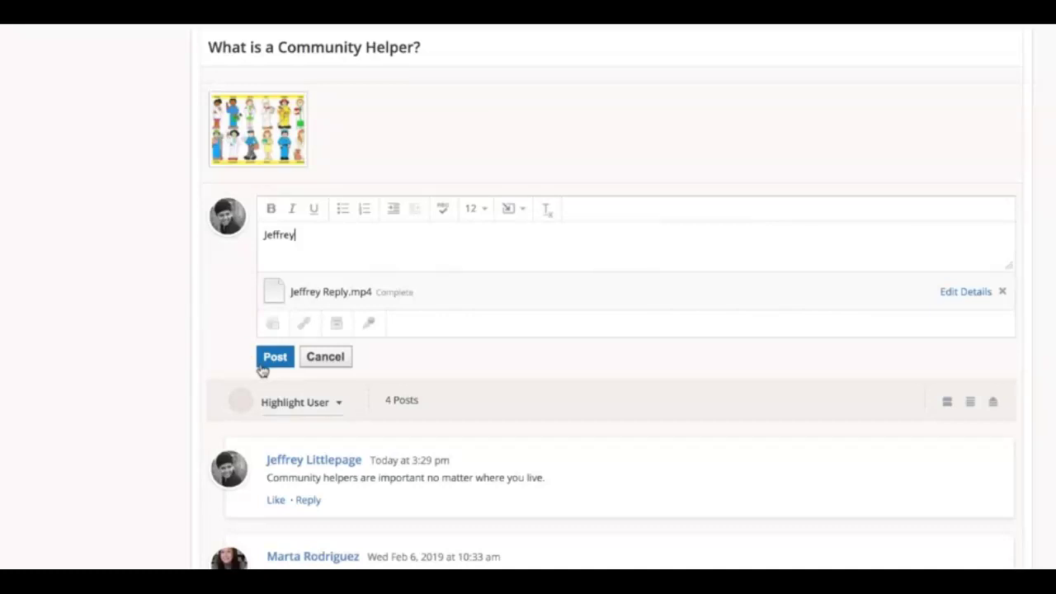
pyautogui.click(263, 365)
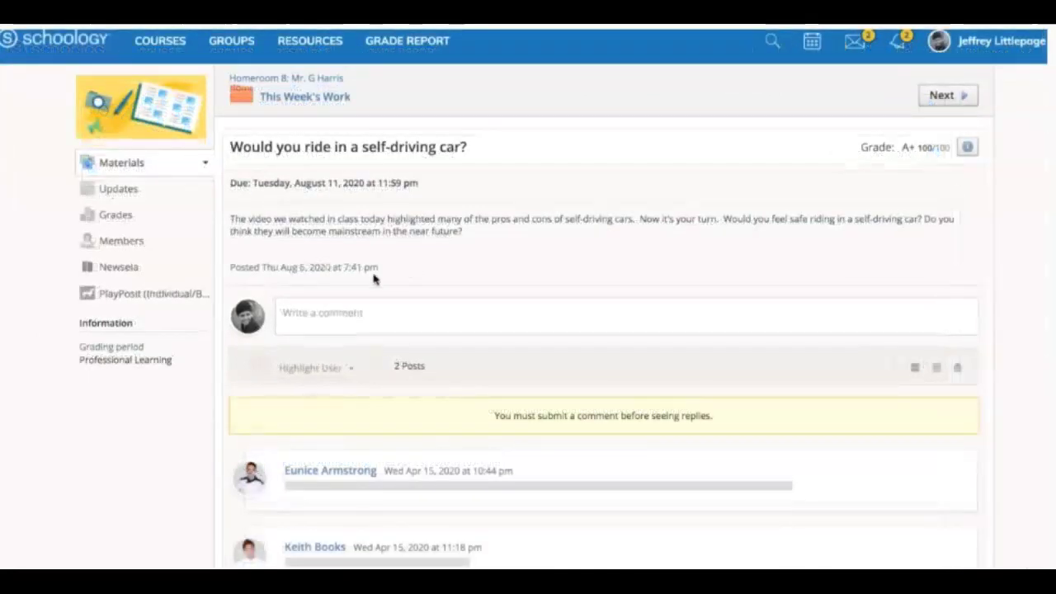
# Post an answer on the self-driving car question: you'd feel safe because you get distracted easily
pyautogui.click(286, 314)
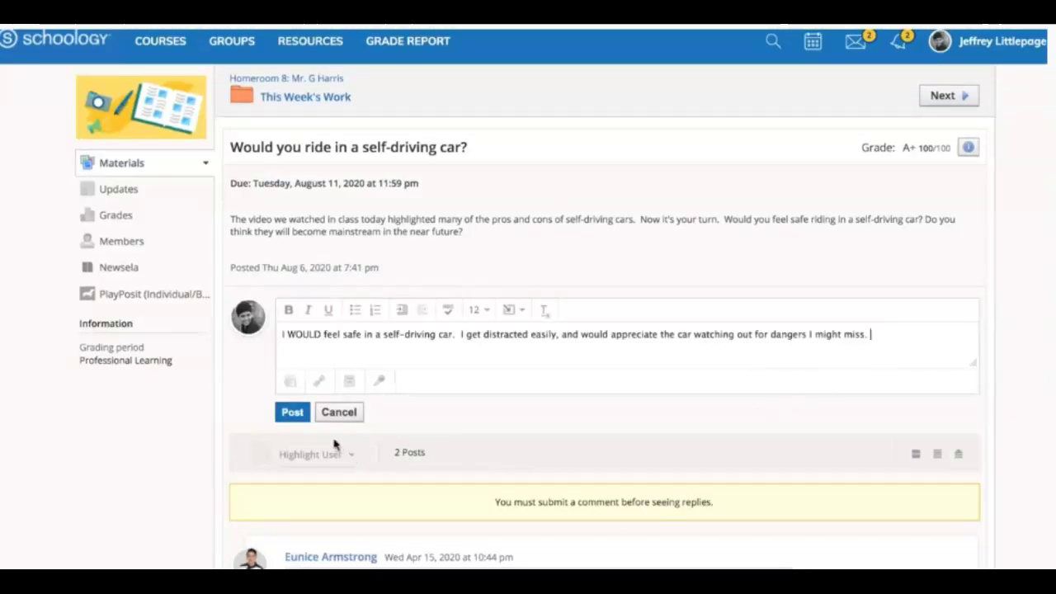
pyautogui.click(293, 412)
pyautogui.scroll(-5, 307, 418)
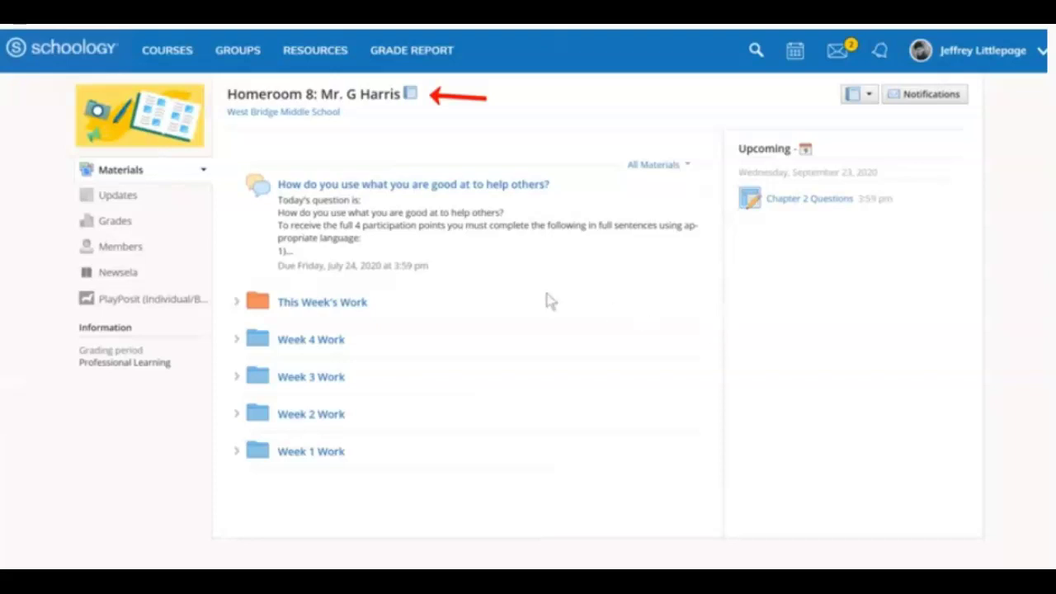
# Open Chapter 2 Questions via This Week's Work > Reading questions and log
pyautogui.click(235, 303)
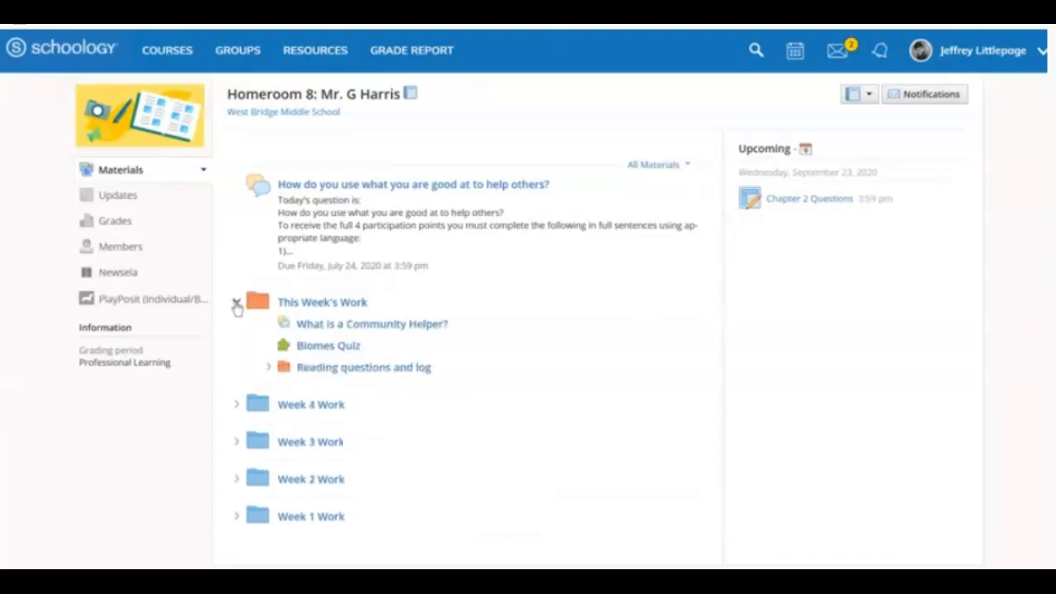
pyautogui.click(268, 367)
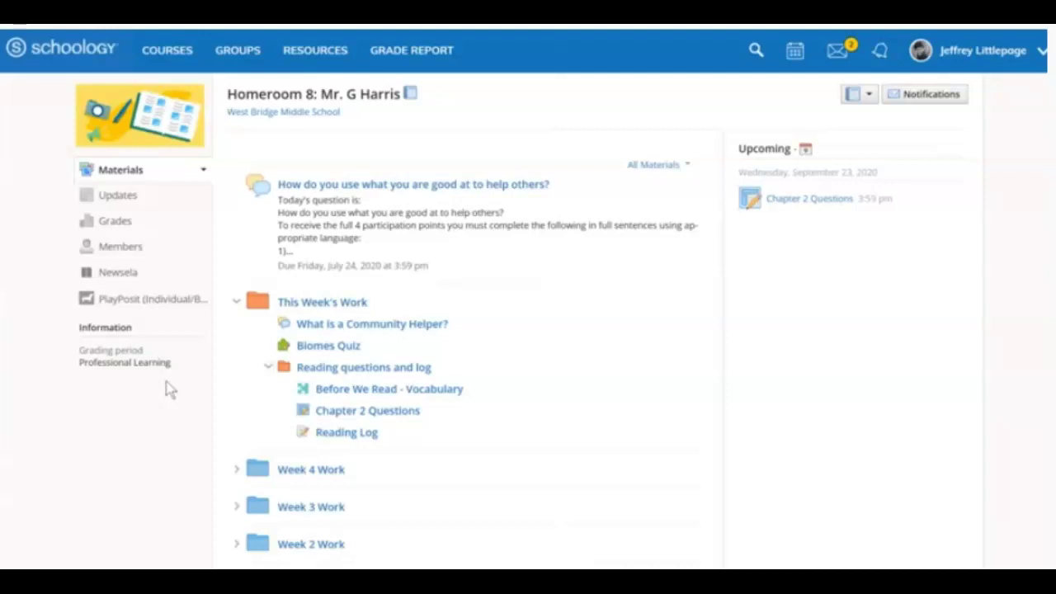
pyautogui.click(381, 418)
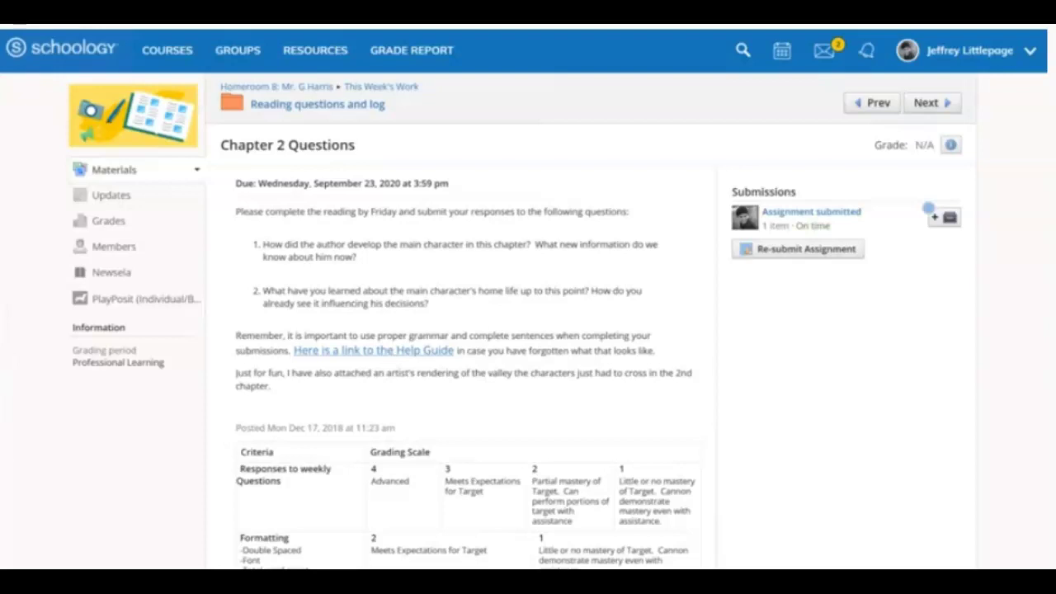
pyautogui.scroll(-2, 528, 297)
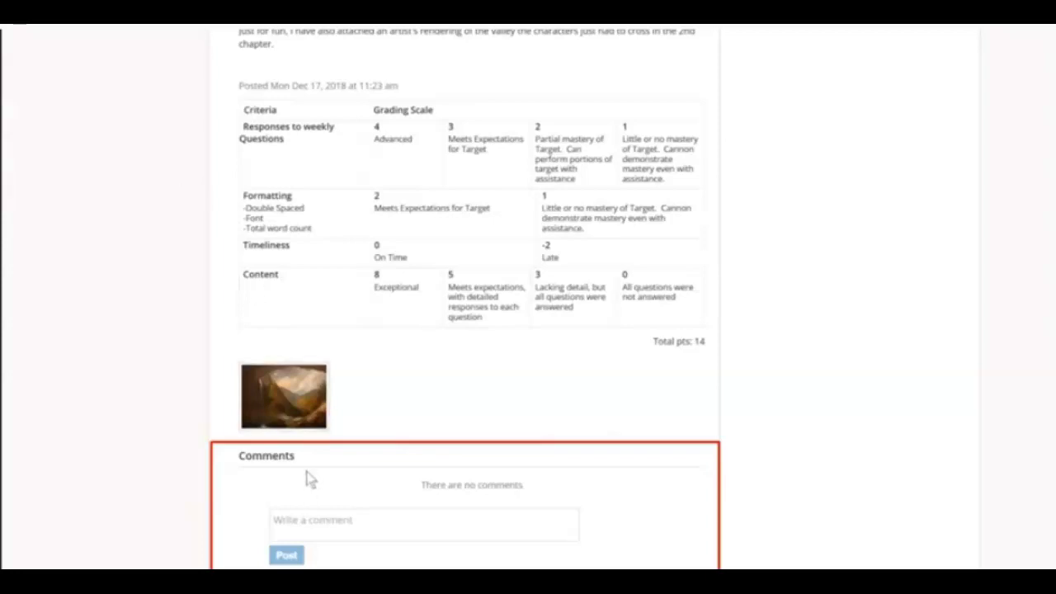
pyautogui.click(336, 530)
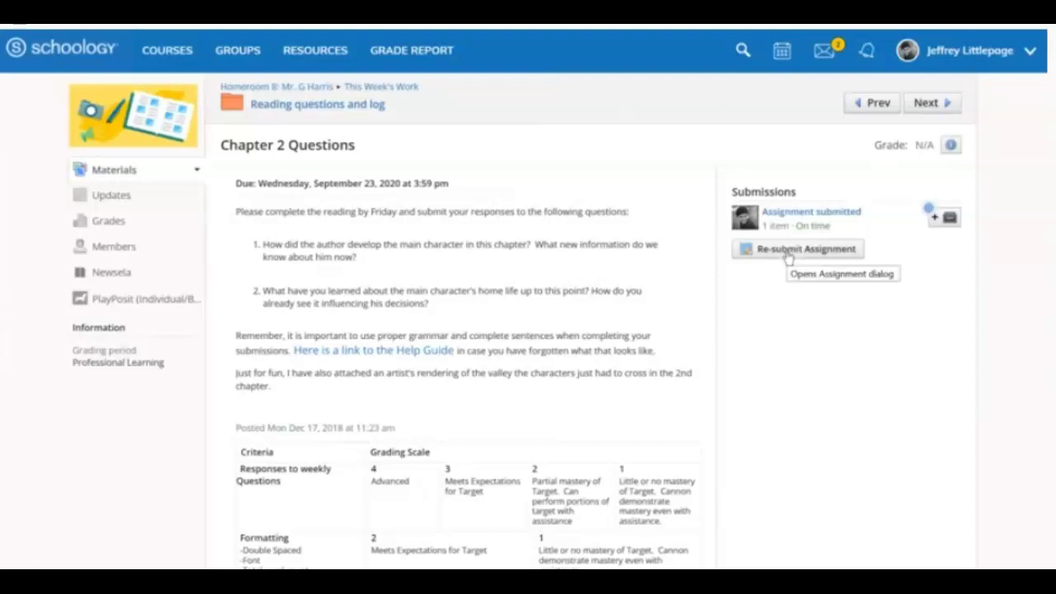
# Start a Chapter 2 Questions resubmission with the comment 'Excited for you to see this!'
pyautogui.click(787, 251)
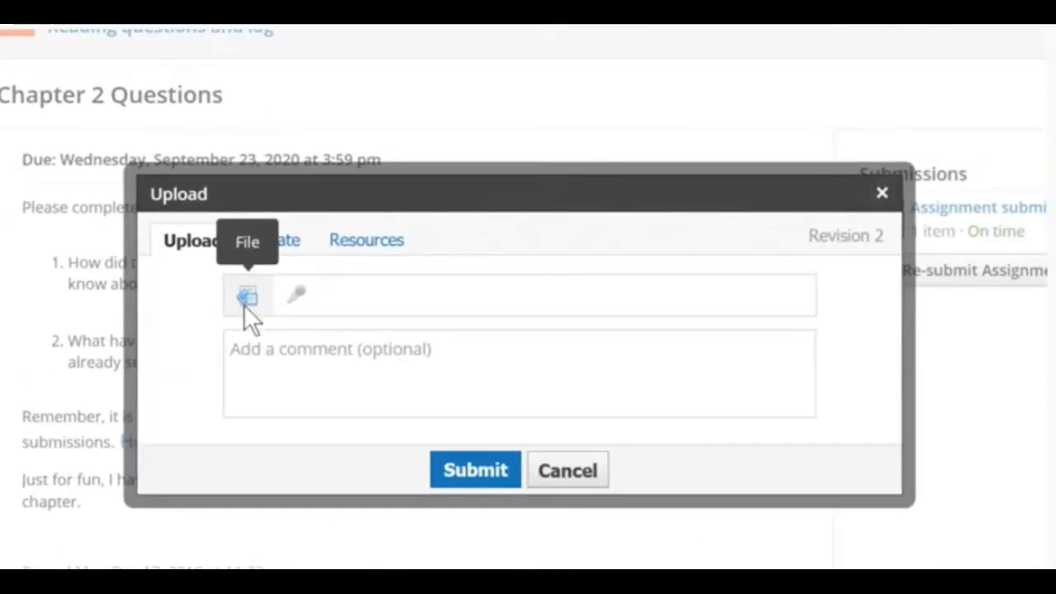
pyautogui.click(318, 338)
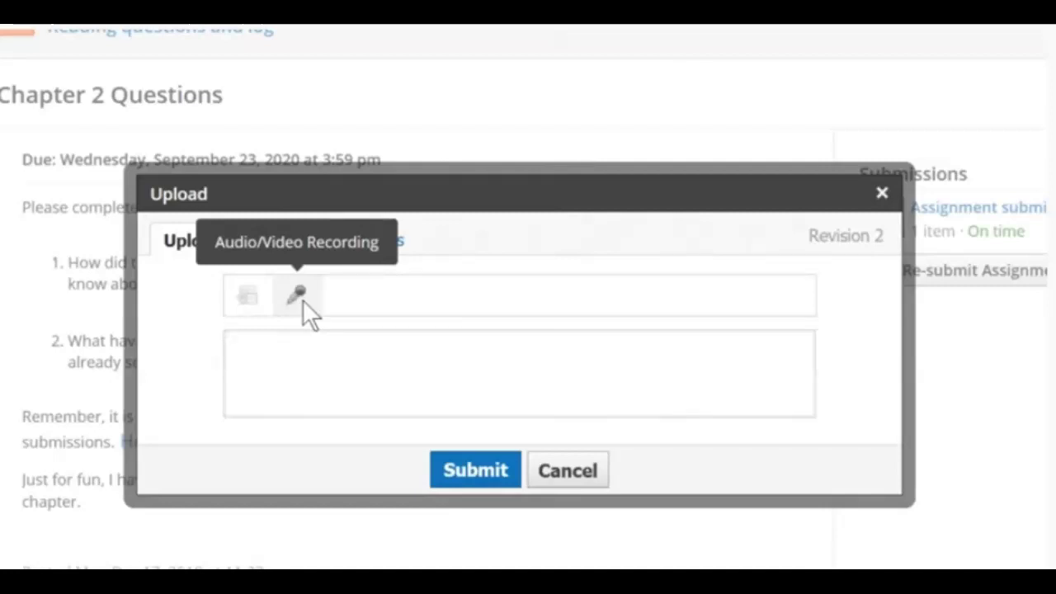
pyautogui.write('sorry that')
pyautogui.write('E')
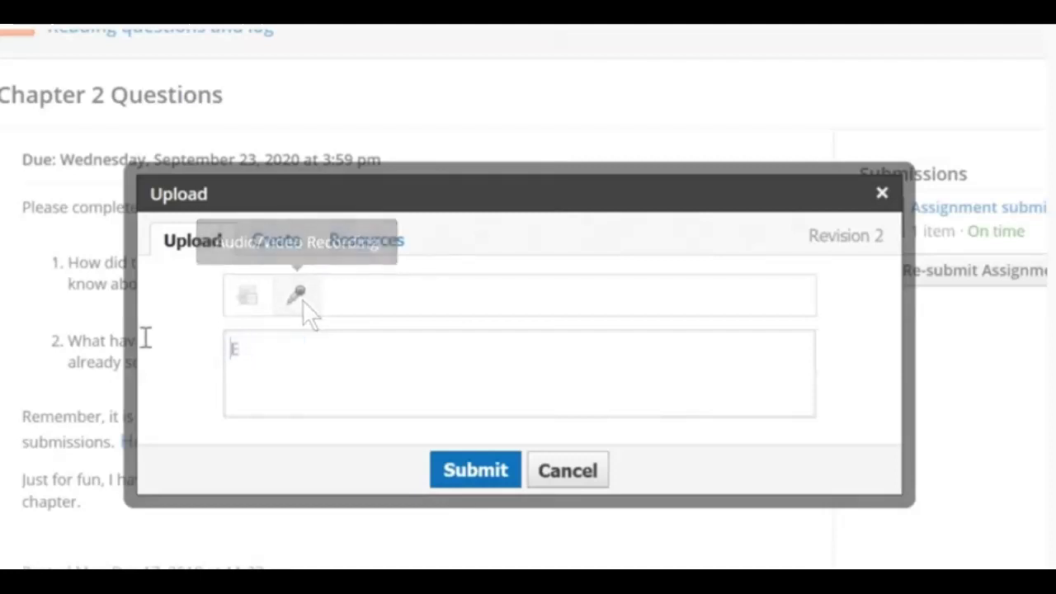
pyautogui.write('xcited for you to see this')
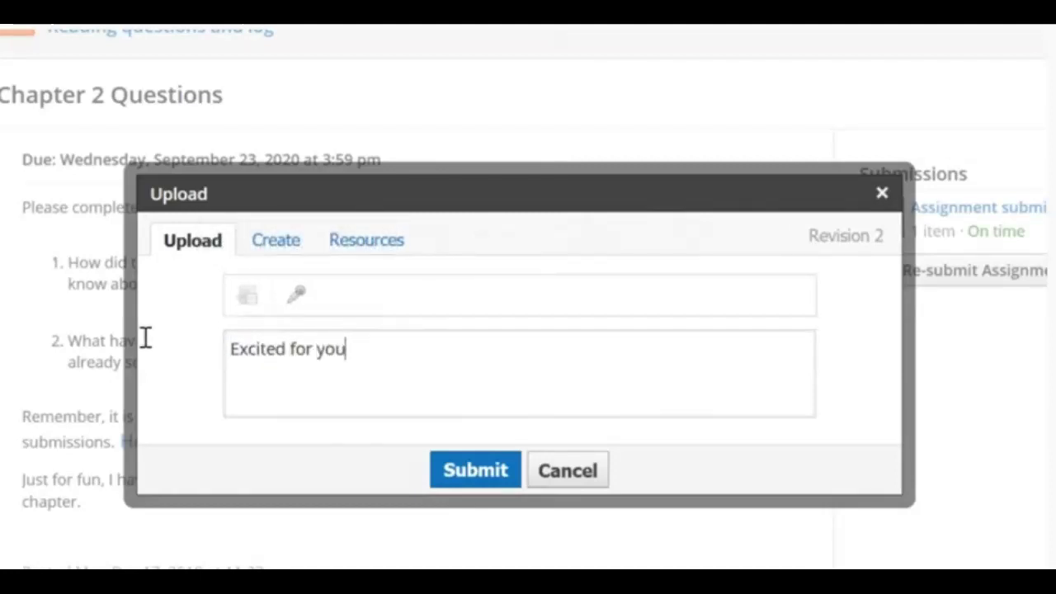
pyautogui.write('!')
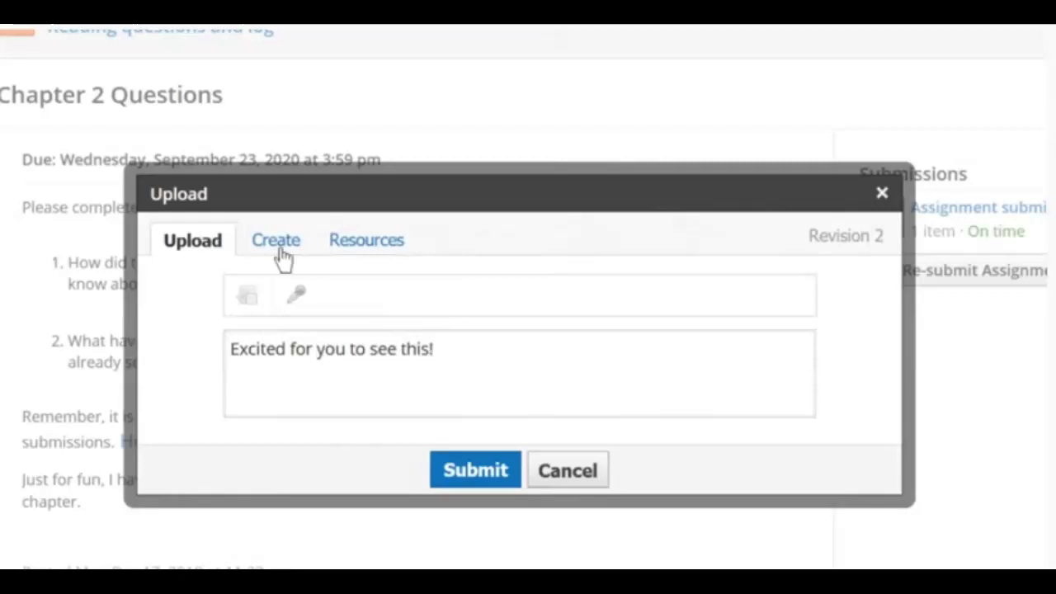
# Submit Revision 2 as a written Create-tab response, discarding the pasted Lorem ipsum text and the link
pyautogui.click(279, 247)
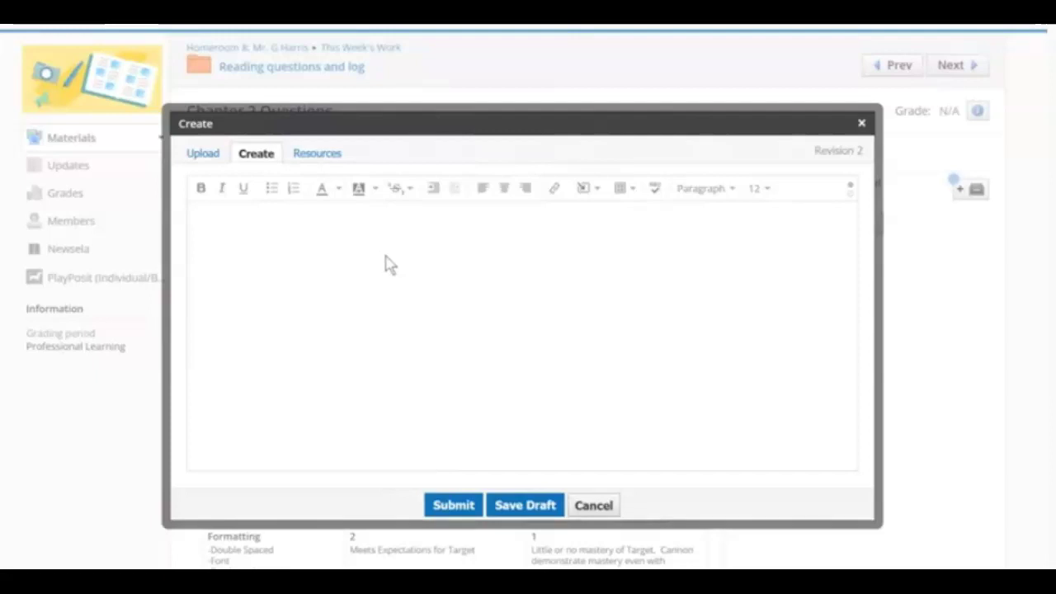
pyautogui.write('Lorem ipsum dolor sit amet, consectetur adipiscing elit, sed do eiusmod tempor incididunt ut labore et dolore magna aliqua. Ut enim ad minim veniam, quis nostrud exercitation ullamco laboris nisi ut aliquip ex ea commodo consequat. Duis aute irure dolor in reprehenderit in voluptate velit esse cillum dolore eu fugiat nulla pariatur. Excepteur sint occaecat cupidatat non proident, sunt in culpa qui officia deserunt mollit anim id est laborum.')
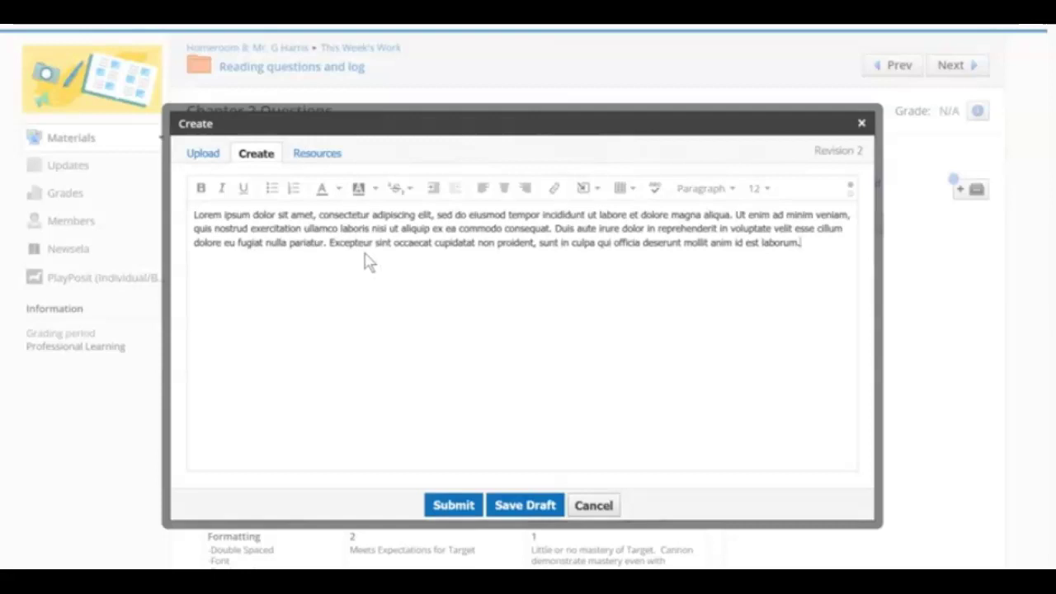
pyautogui.hotkey('ctrl', 'z')
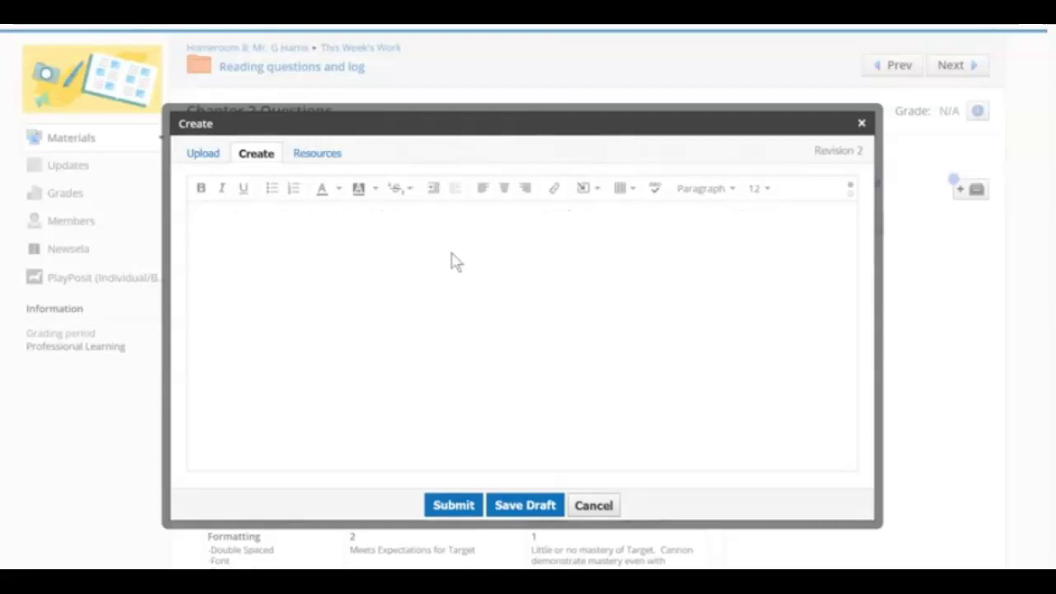
pyautogui.click(553, 191)
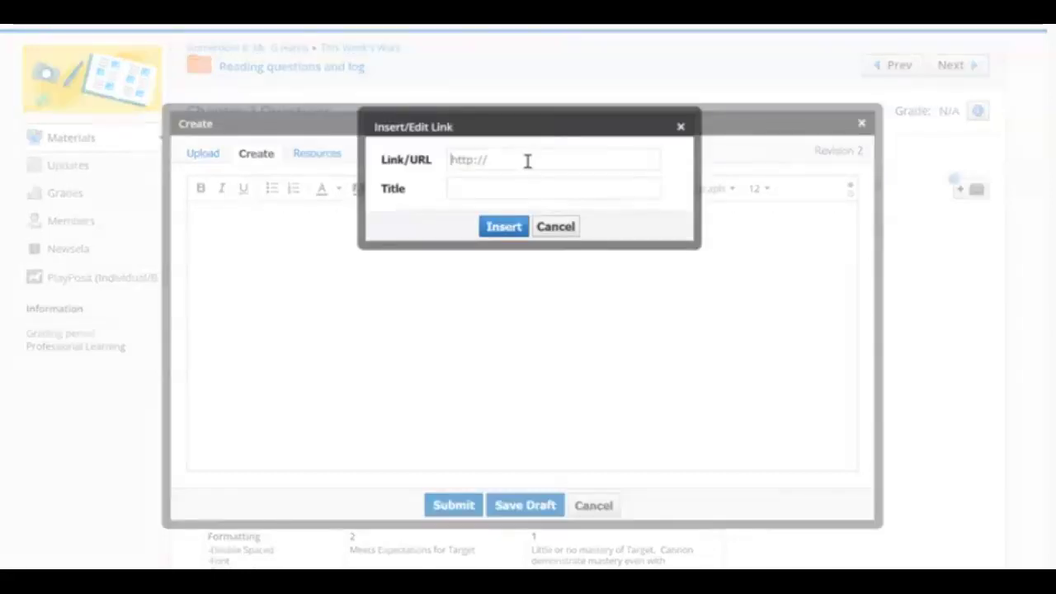
pyautogui.click(680, 127)
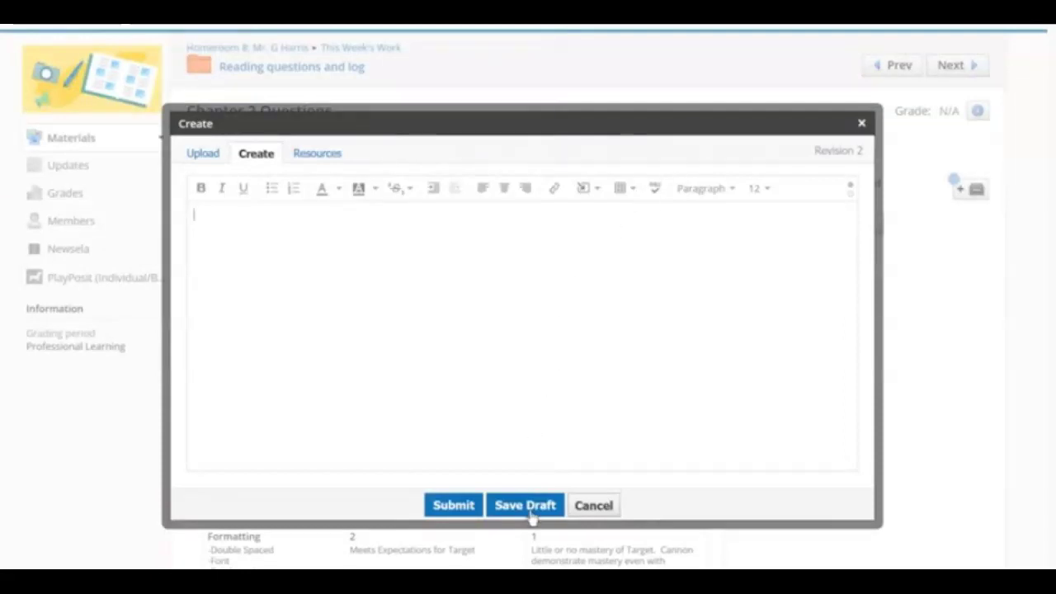
pyautogui.click(453, 510)
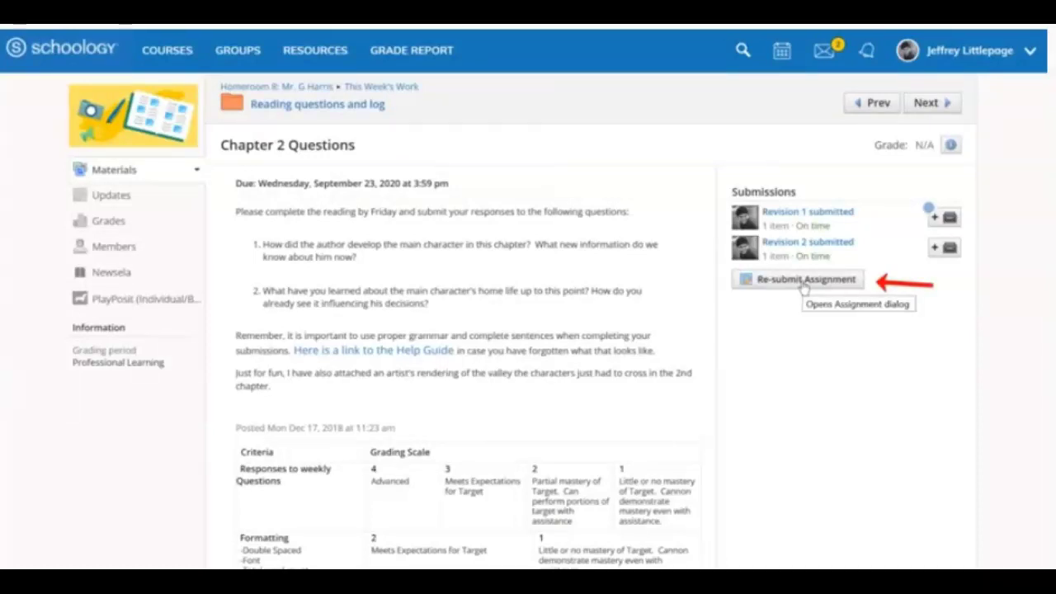
# Resubmit Chapter 2 Questions by importing the Getting started file from the Google Drive Resource App
pyautogui.click(804, 281)
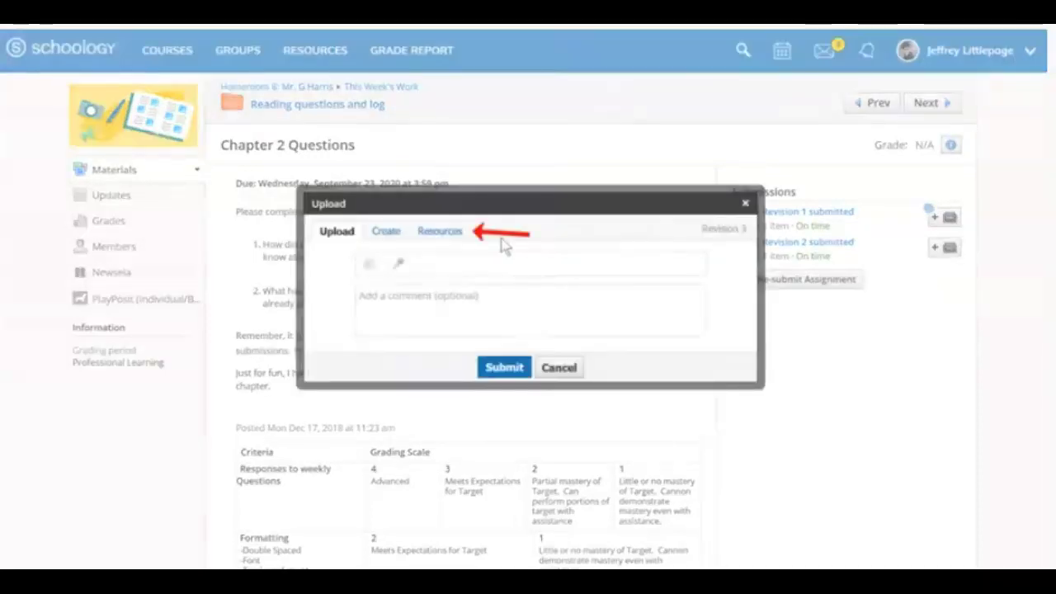
pyautogui.click(441, 234)
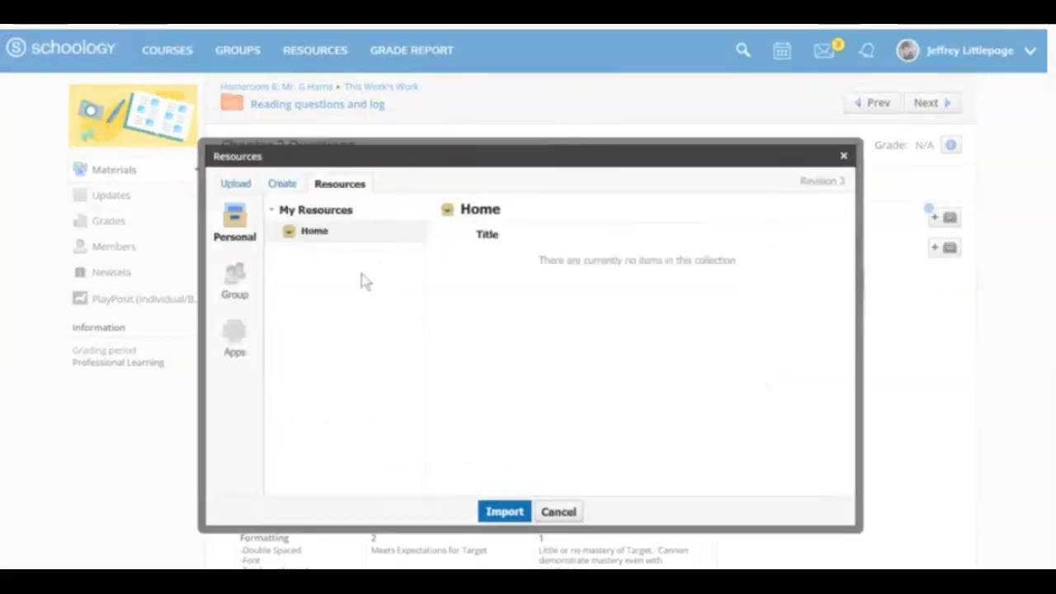
pyautogui.click(234, 342)
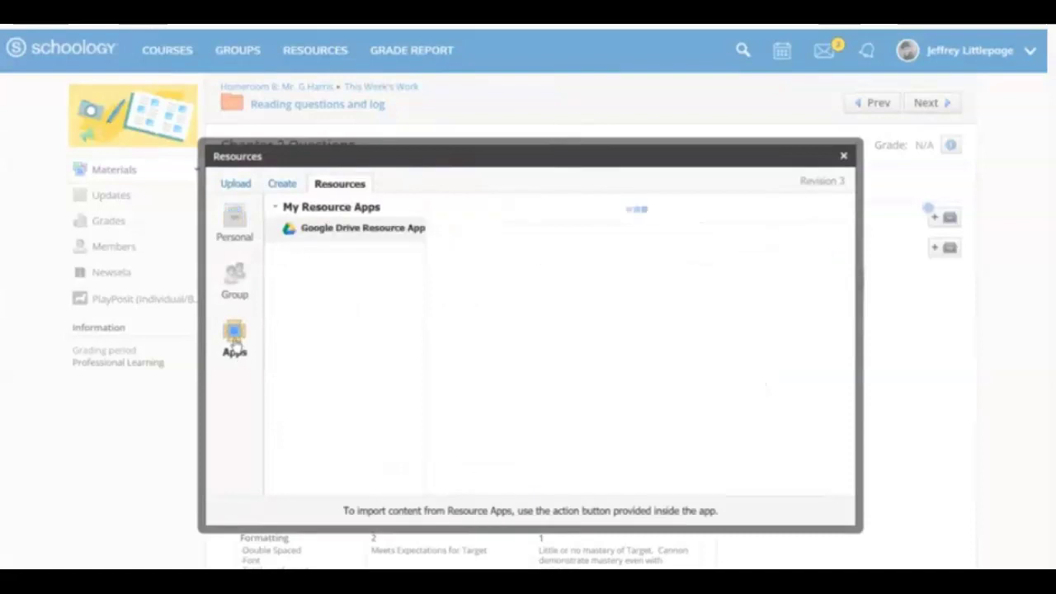
pyautogui.click(445, 339)
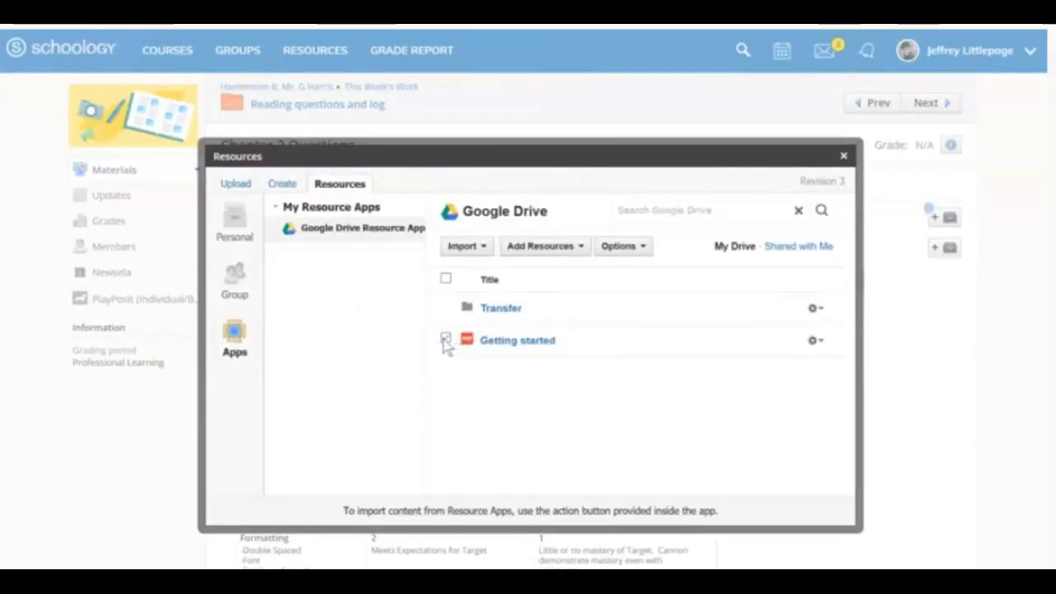
pyautogui.click(466, 246)
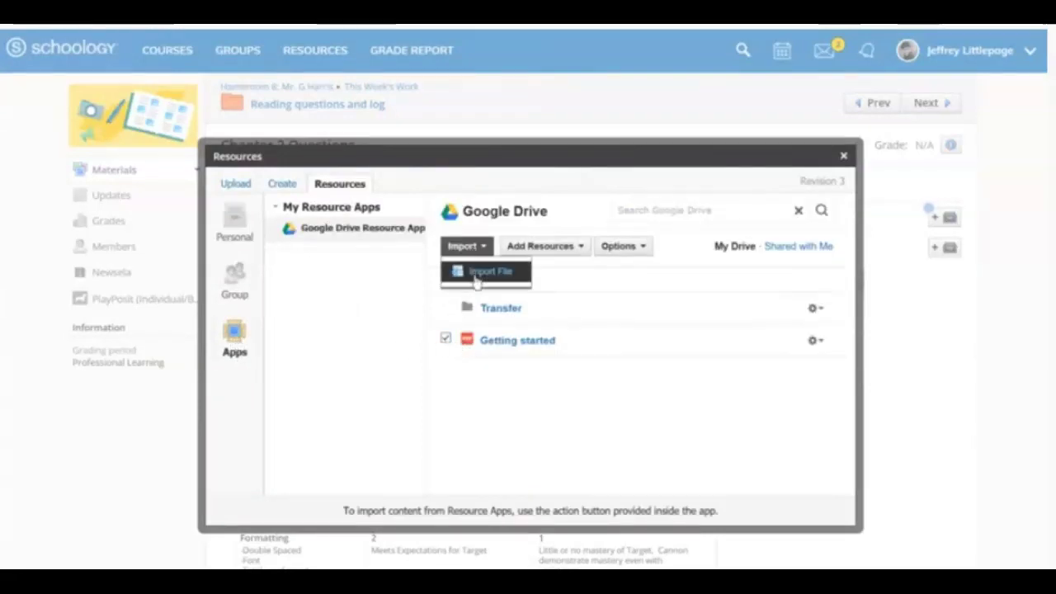
pyautogui.click(477, 278)
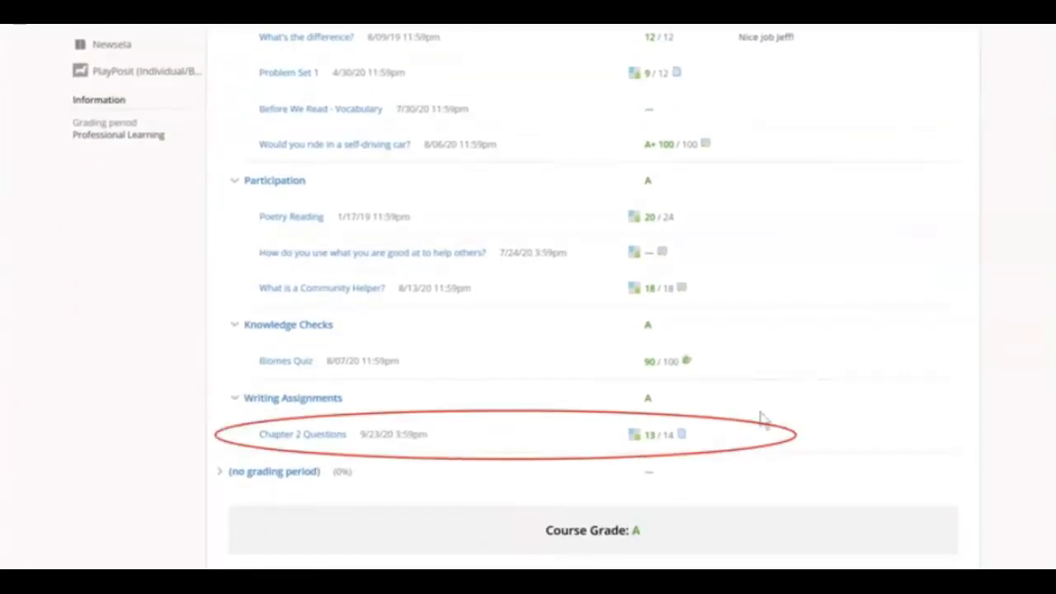
# Open Chapter 2 Questions from Grades and view the rubric breakdown of the 13/14 score
pyautogui.click(632, 437)
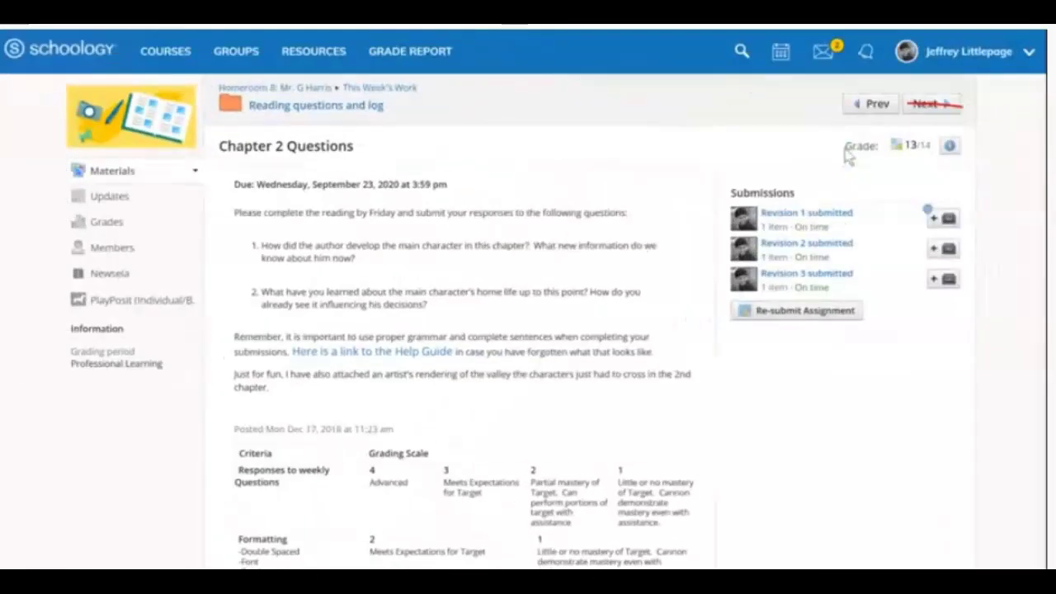
pyautogui.click(895, 148)
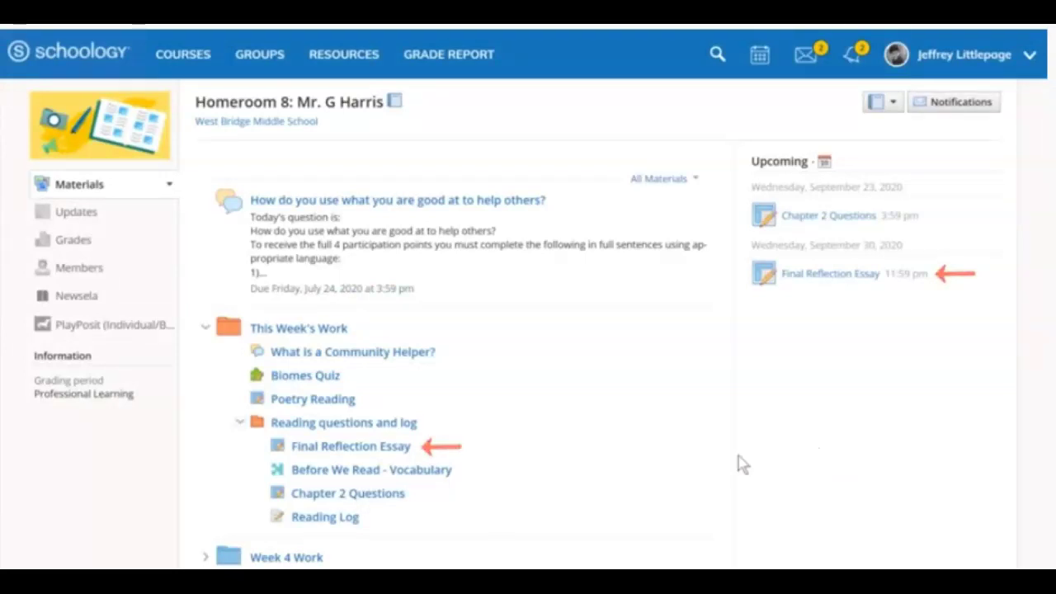
# Open the Final Reflection Essay and scroll through its 24-point rubric and back up
pyautogui.click(326, 449)
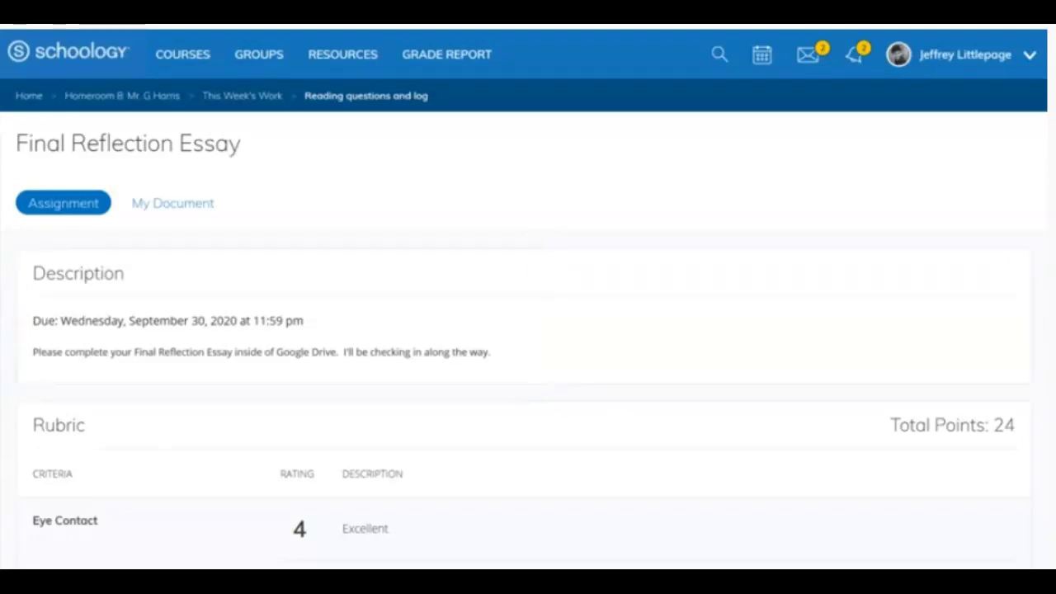
pyautogui.scroll(-5, 528, 330)
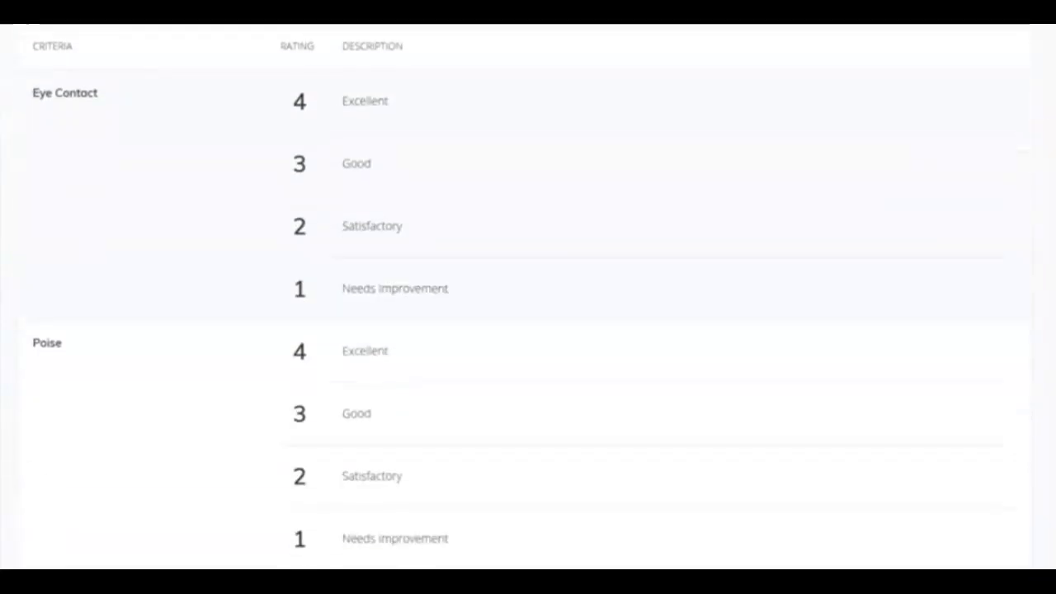
pyautogui.scroll(5, 383, 262)
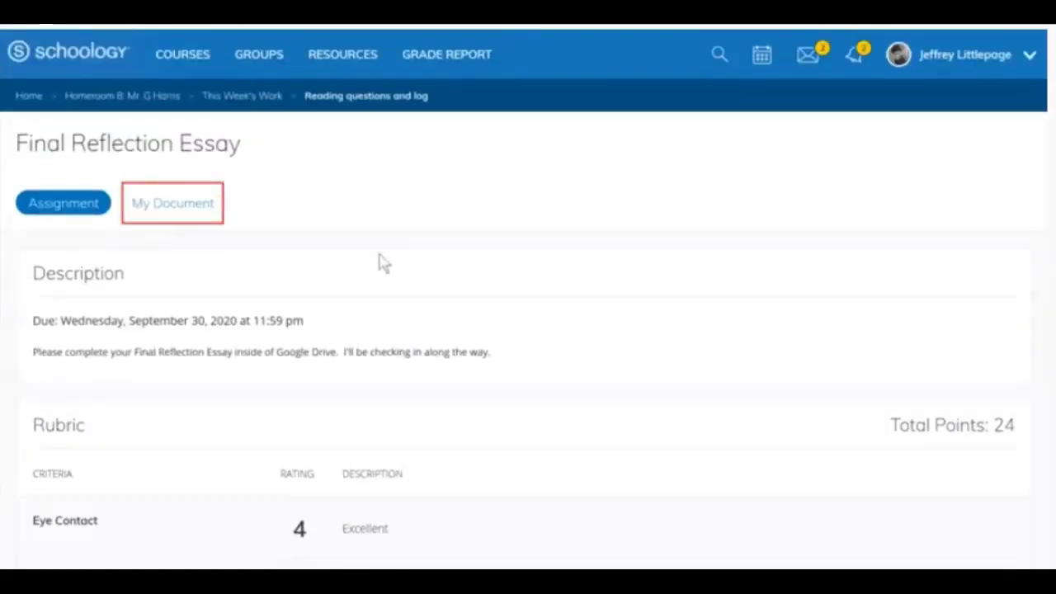
# Paste the drafted essay text below the last reflection question in My Document
pyautogui.click(162, 212)
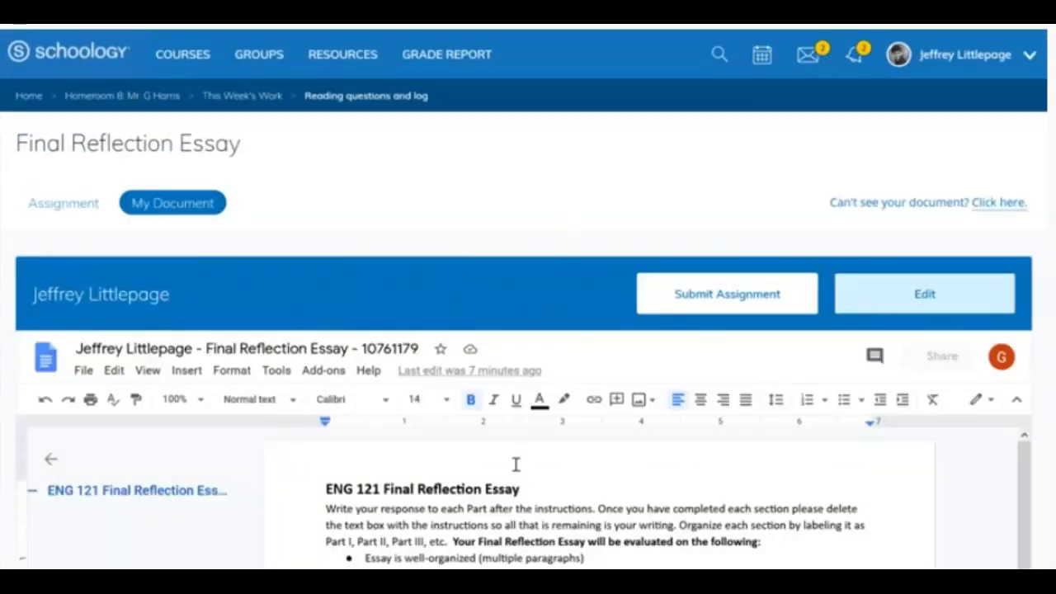
pyautogui.scroll(-5, 515, 467)
pyautogui.scroll(-2, 511, 470)
pyautogui.click(368, 494)
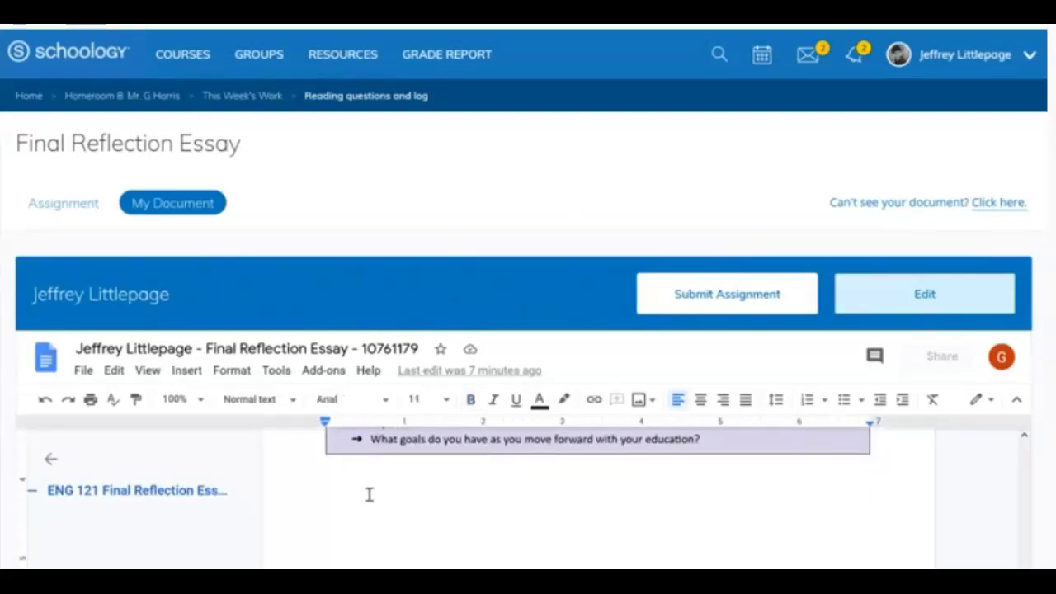
pyautogui.hotkey('ctrl', 'v')
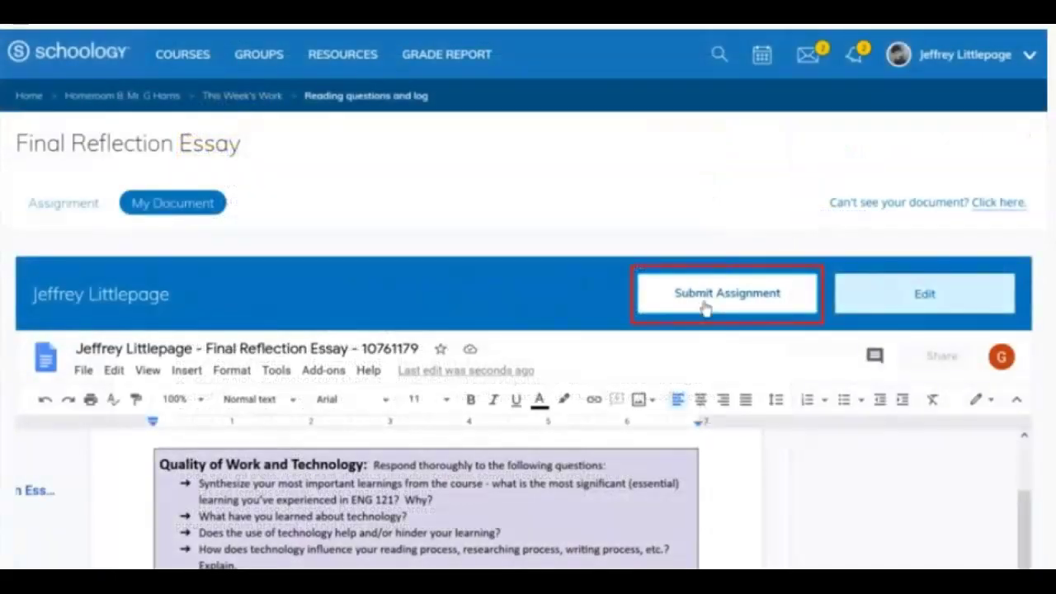
pyautogui.click(703, 307)
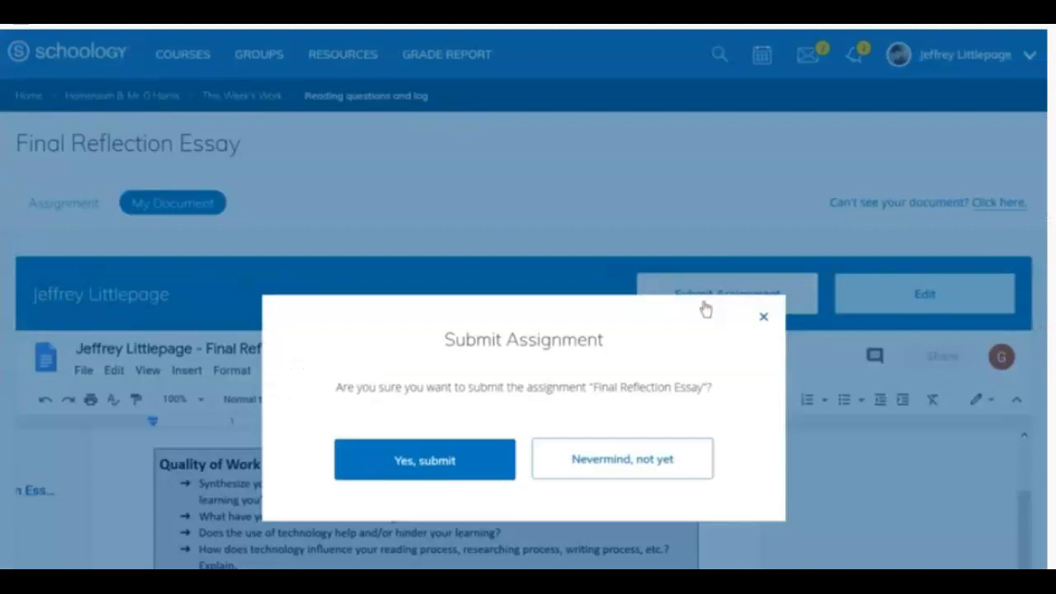
pyautogui.click(426, 466)
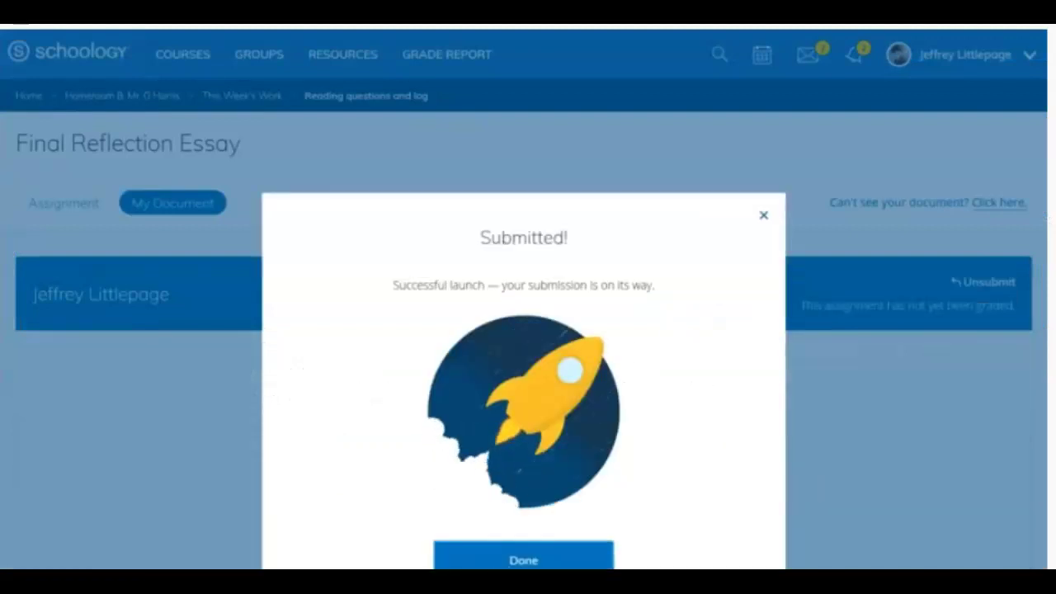
pyautogui.click(522, 561)
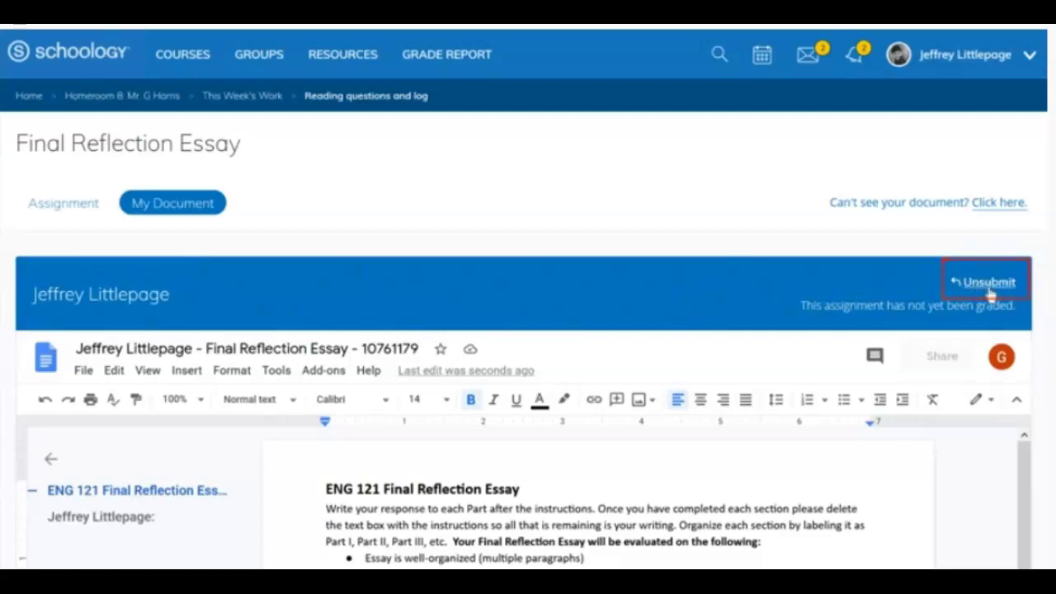
pyautogui.click(983, 283)
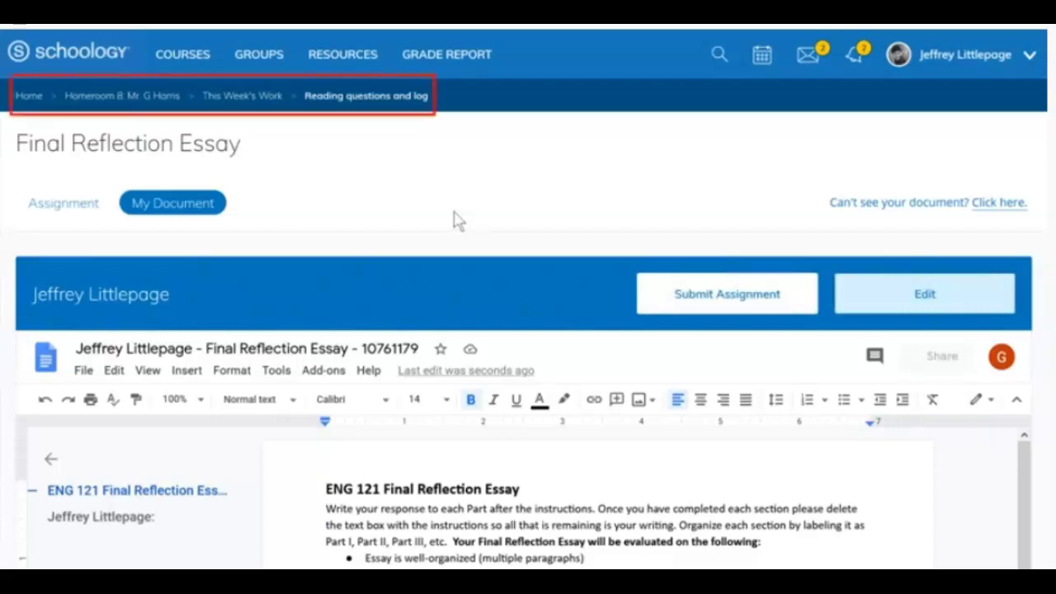
# Go from the Homeroom 8 course page to its Grades list
pyautogui.click(99, 99)
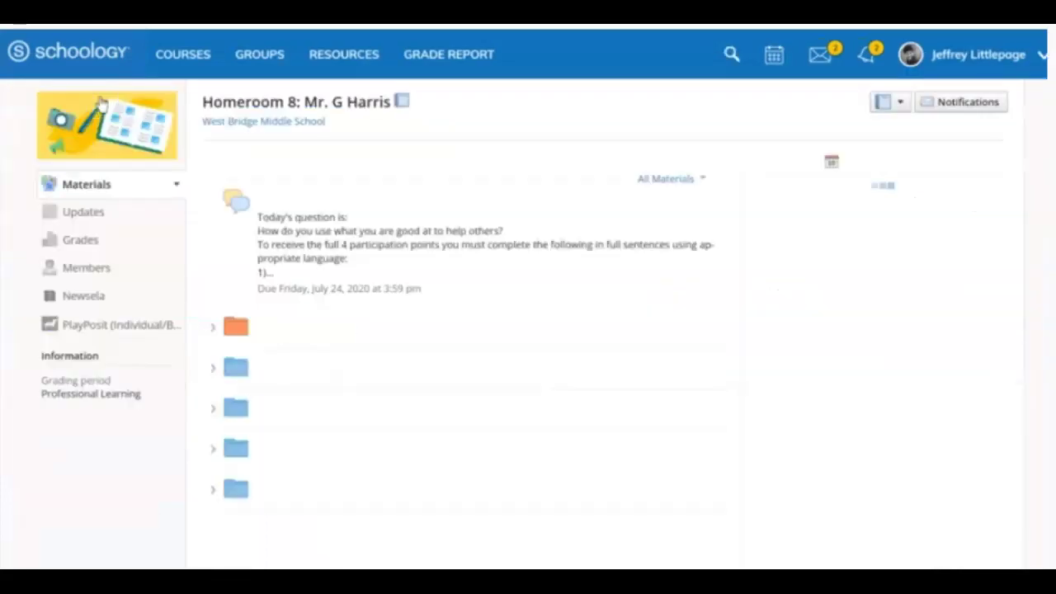
pyautogui.click(81, 243)
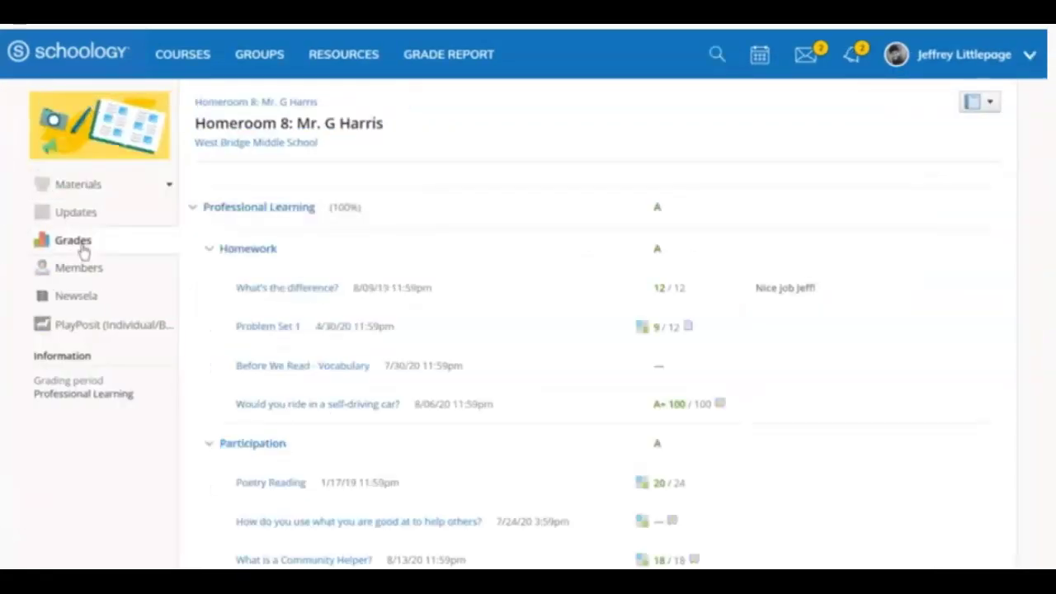